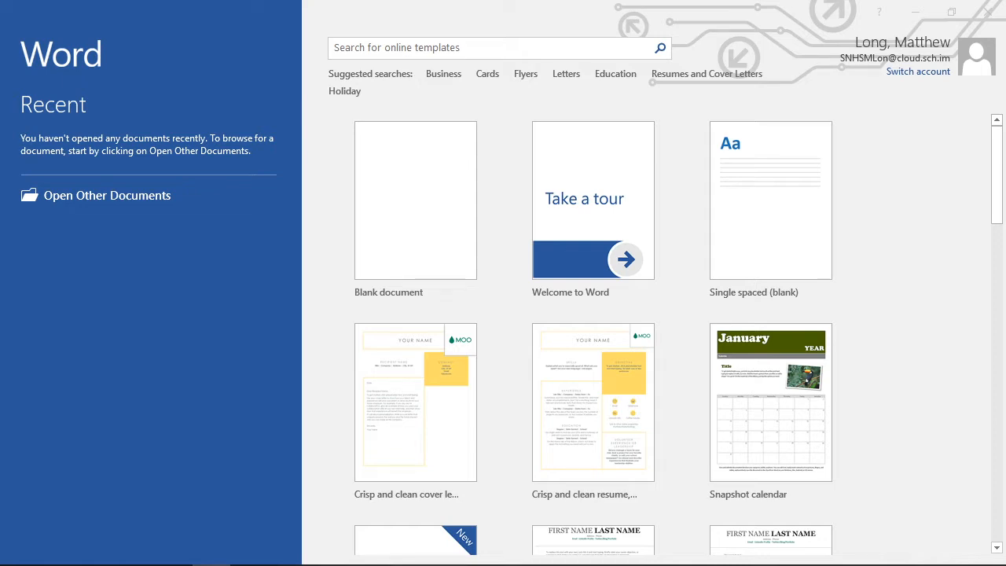
Start a blank document and set its paper size to A4.
{"action": "left_click", "coordinate": [415, 222]}
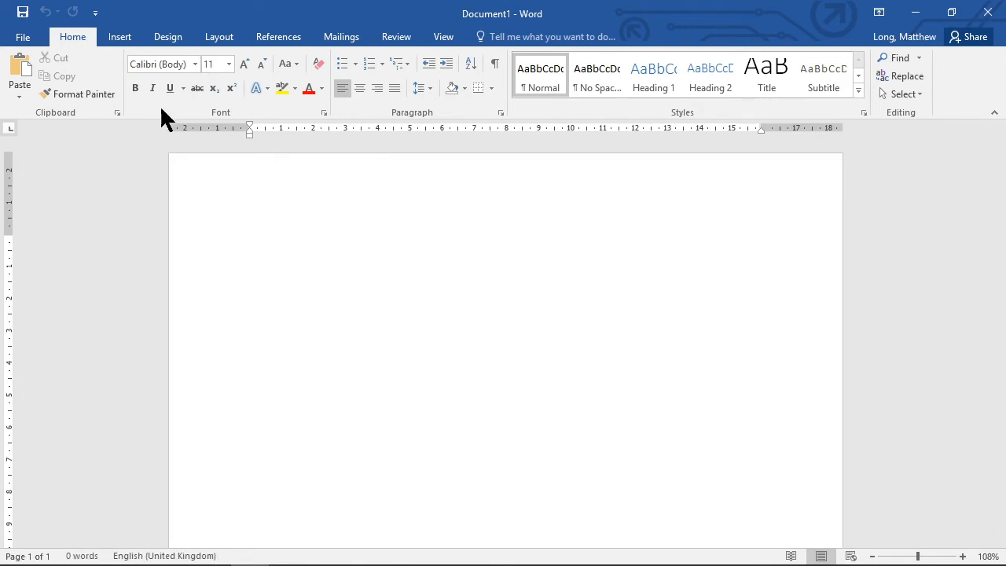
{"action": "left_click", "coordinate": [219, 38]}
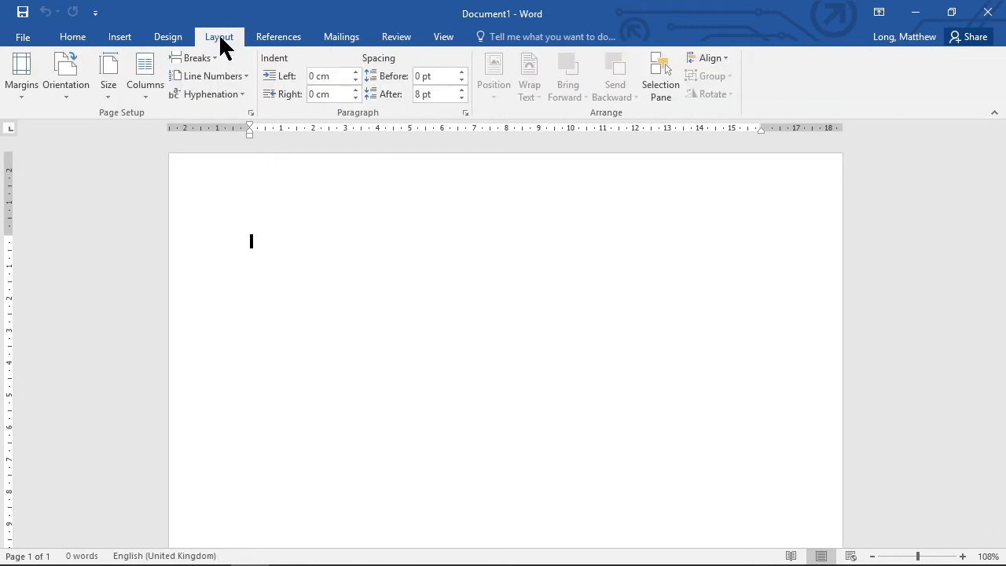
{"action": "left_click", "coordinate": [113, 81]}
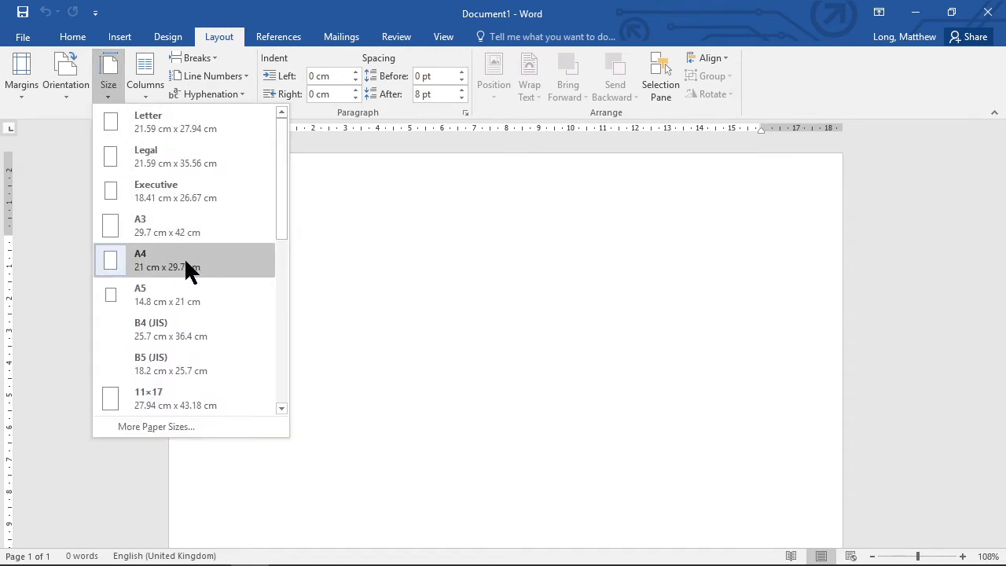
{"action": "left_click", "coordinate": [114, 267]}
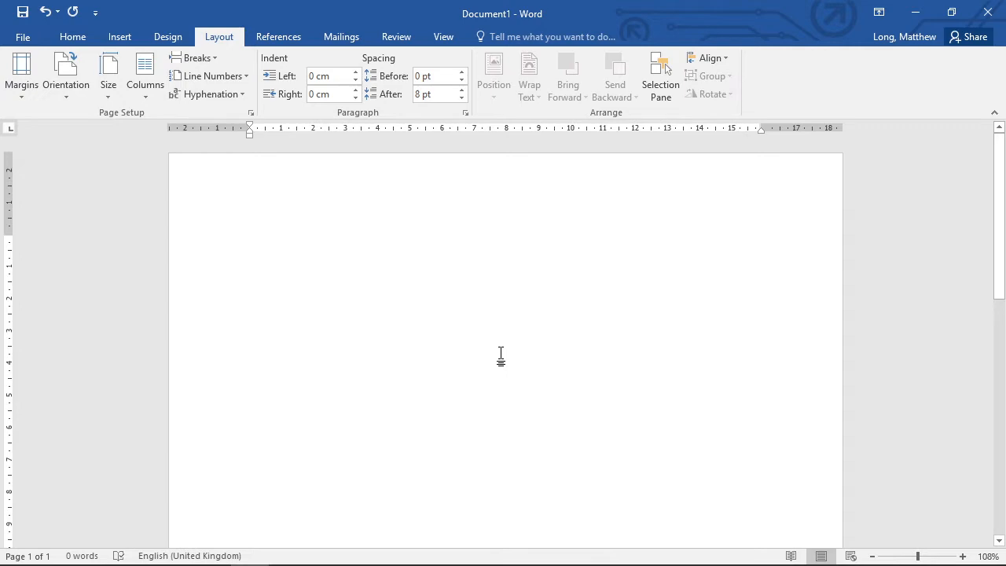
Save the document in the Documents folder as Demo Formatting.
{"action": "left_click", "coordinate": [23, 36]}
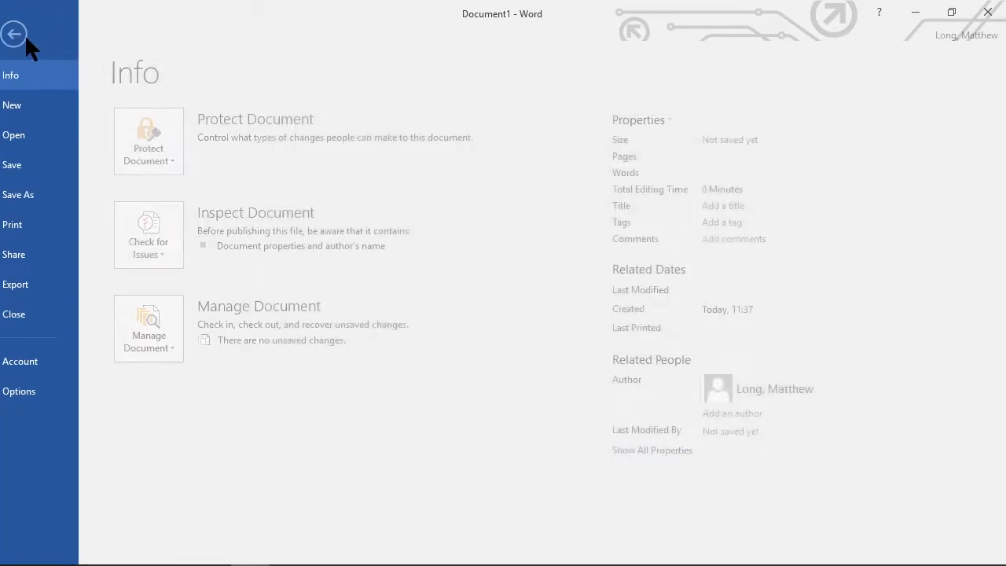
{"action": "left_click", "coordinate": [47, 160]}
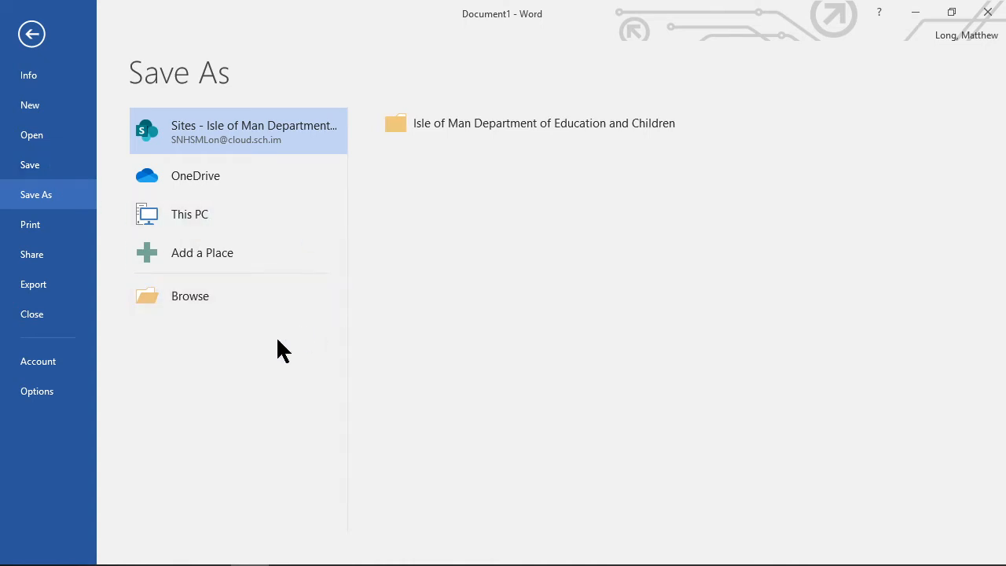
{"action": "left_click", "coordinate": [220, 264]}
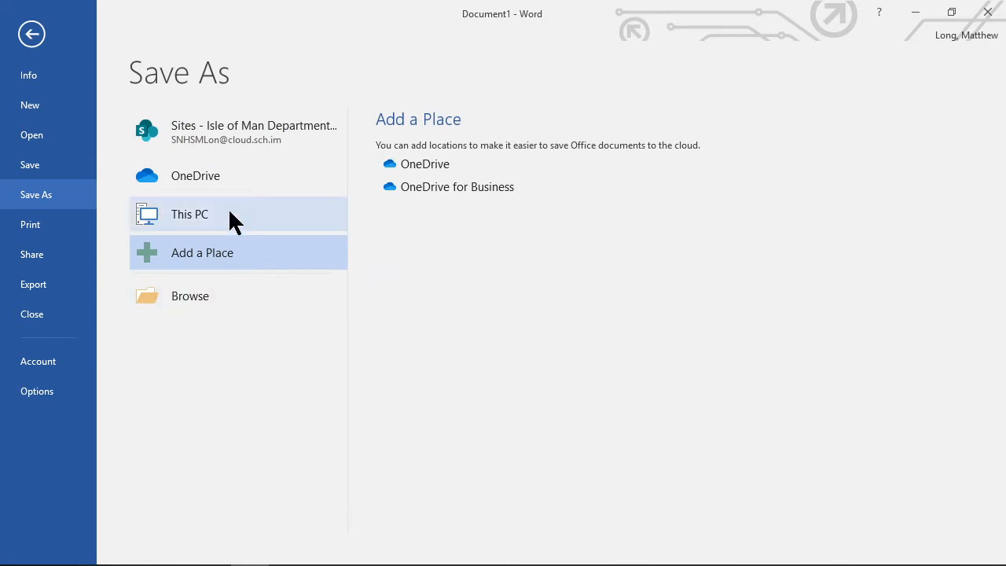
{"action": "left_click", "coordinate": [210, 132]}
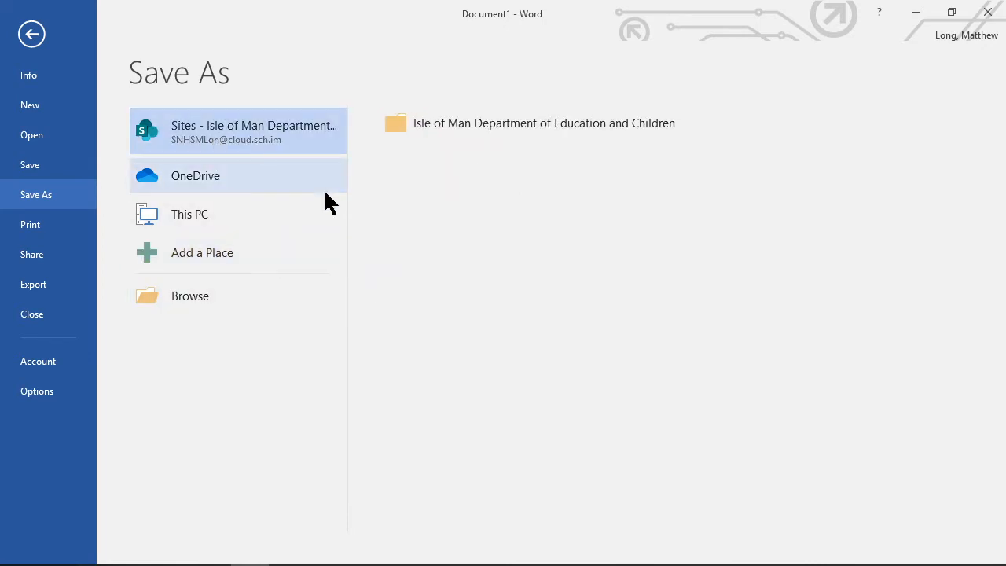
{"action": "left_click", "coordinate": [184, 296]}
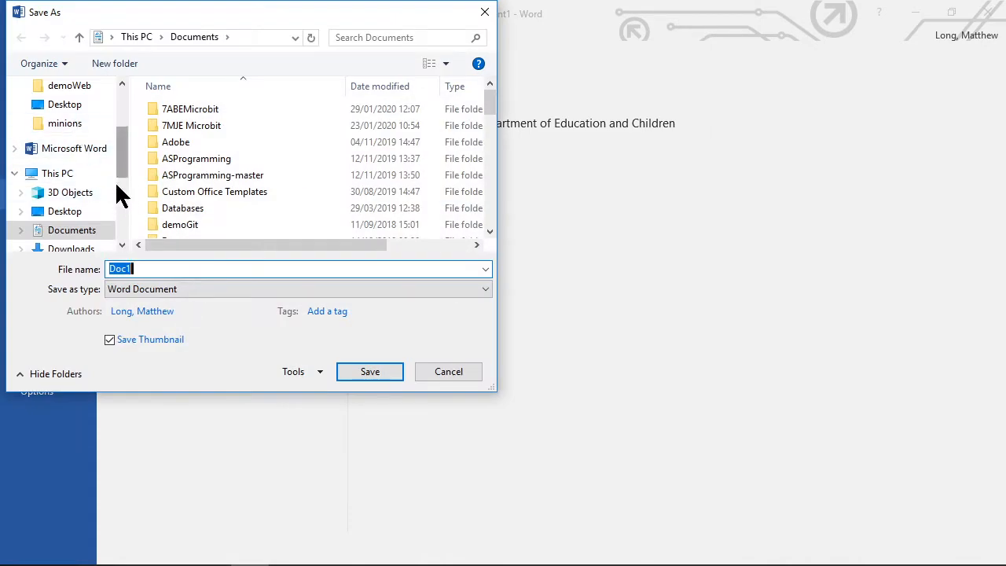
{"action": "left_click", "coordinate": [75, 230]}
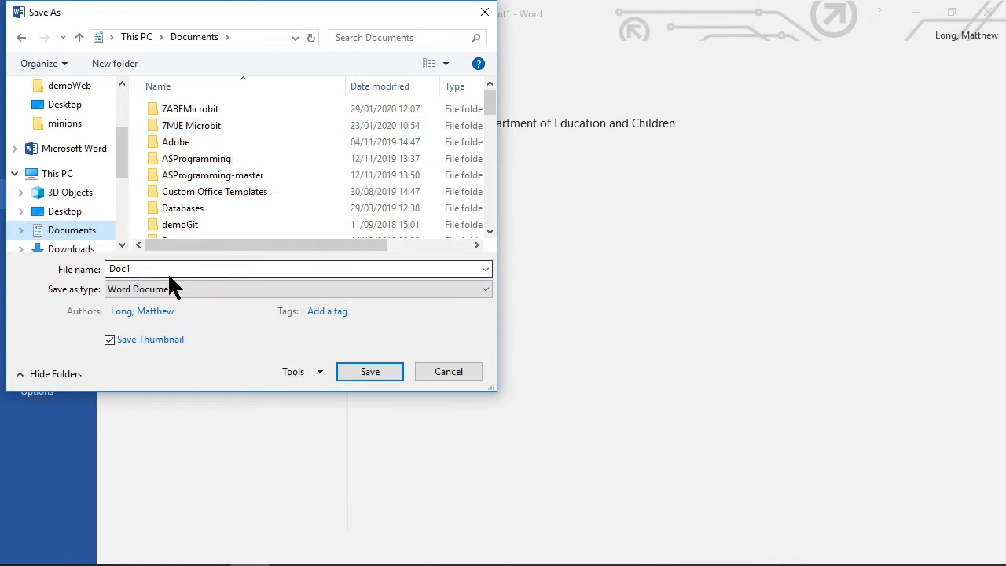
{"action": "double_click", "coordinate": [140, 269]}
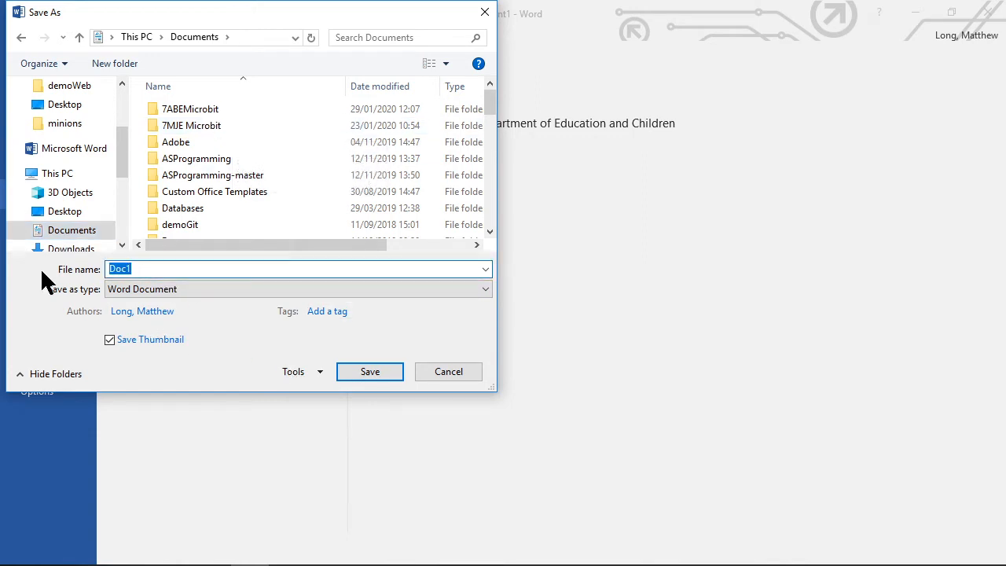
{"action": "type", "text": "Demo Formatting"}
{"action": "left_click", "coordinate": [371, 372]}
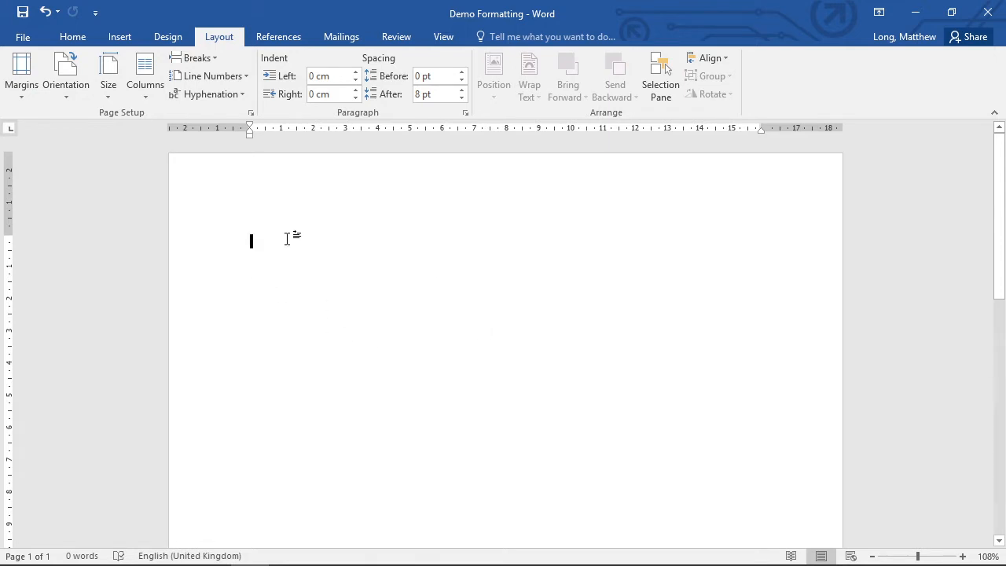
Paste the copied formatting exercise text into the empty document.
{"action": "type", "text": "Simple Text Formatting Make me bold. Change me to italic. Underline this, but actually don’t!  Change the font. Change the size of this sentence. Change the colour of this line.  Centre this text. Align this text to the right.  Create a bulleted list: Item 1 Item 2 Item 3"}
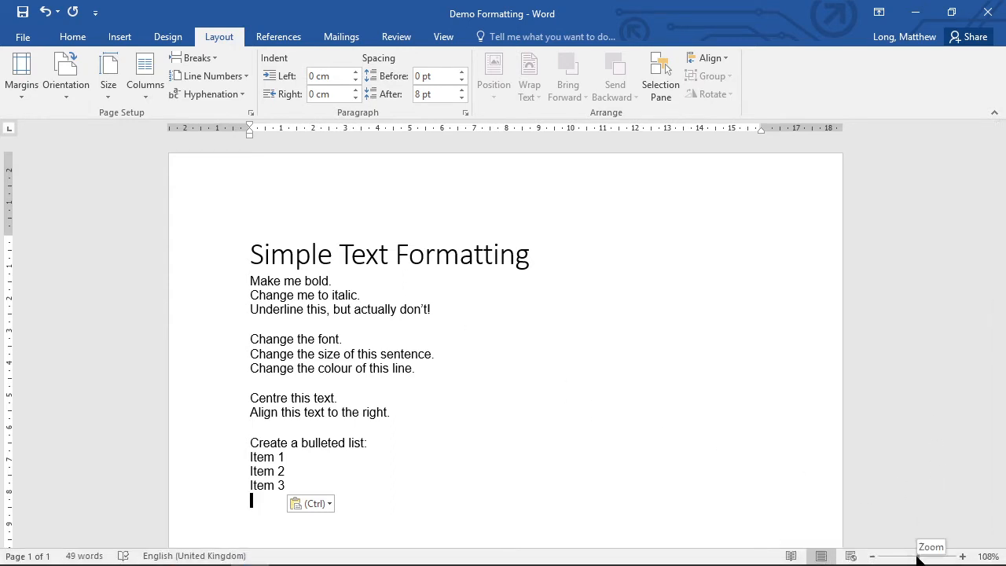
{"action": "left_click", "coordinate": [961, 556]}
{"action": "left_click", "coordinate": [961, 556]}
{"action": "left_click", "coordinate": [962, 557]}
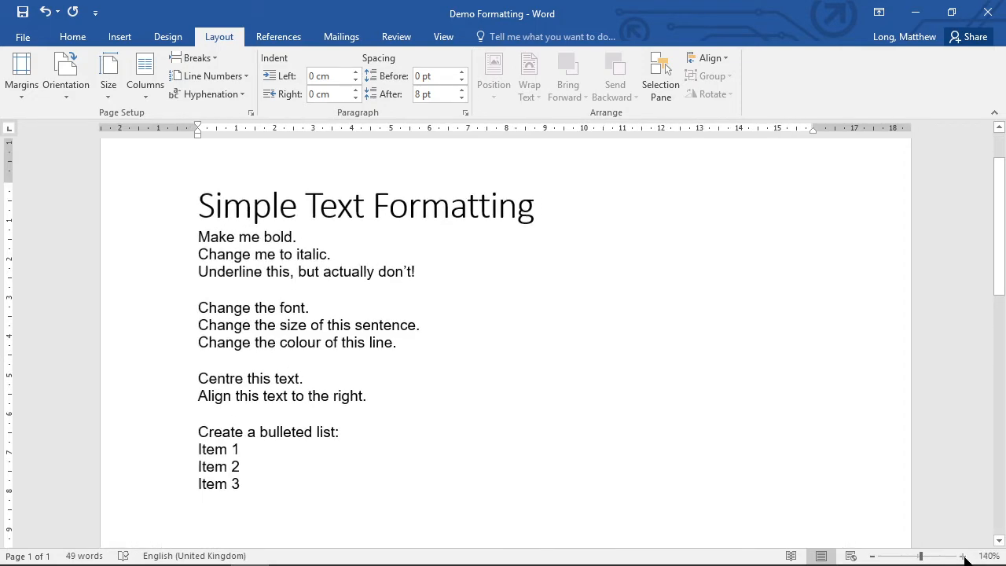
{"action": "left_click", "coordinate": [961, 556]}
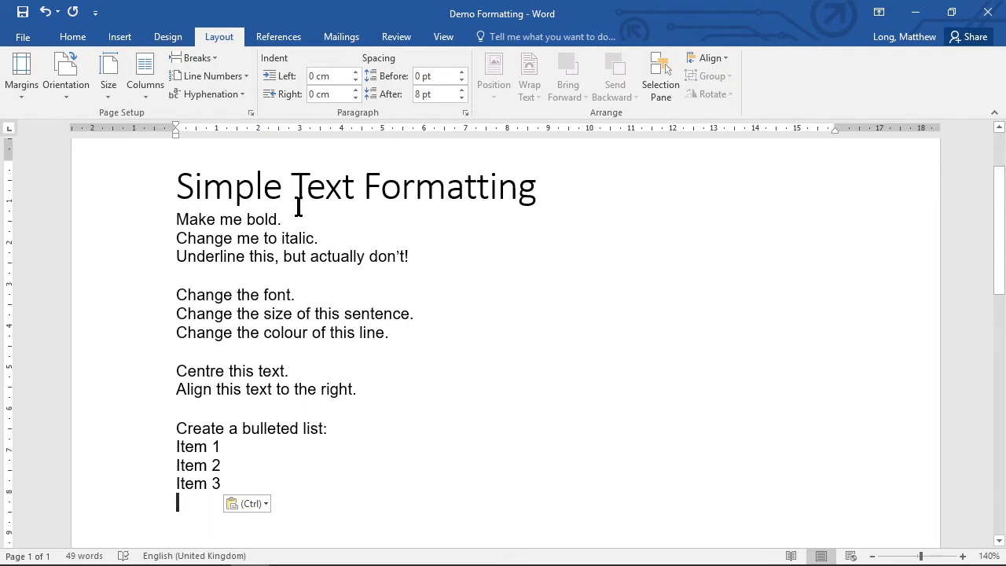
Make the line "Make me bold." bold.
{"action": "left_click", "coordinate": [73, 41]}
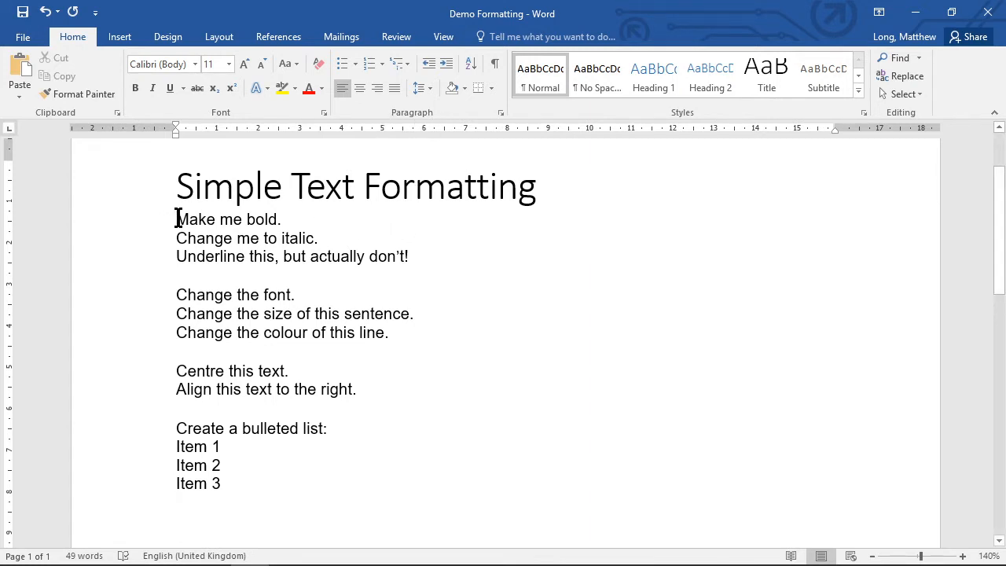
{"action": "left_click_drag", "start_coordinate": [176, 219], "coordinate": [287, 219]}
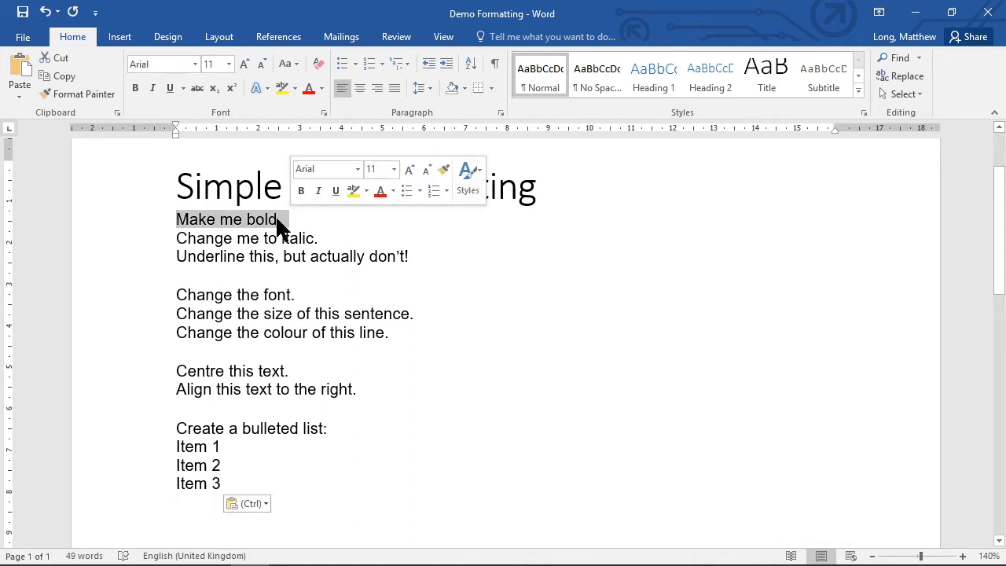
{"action": "right_click", "coordinate": [242, 220]}
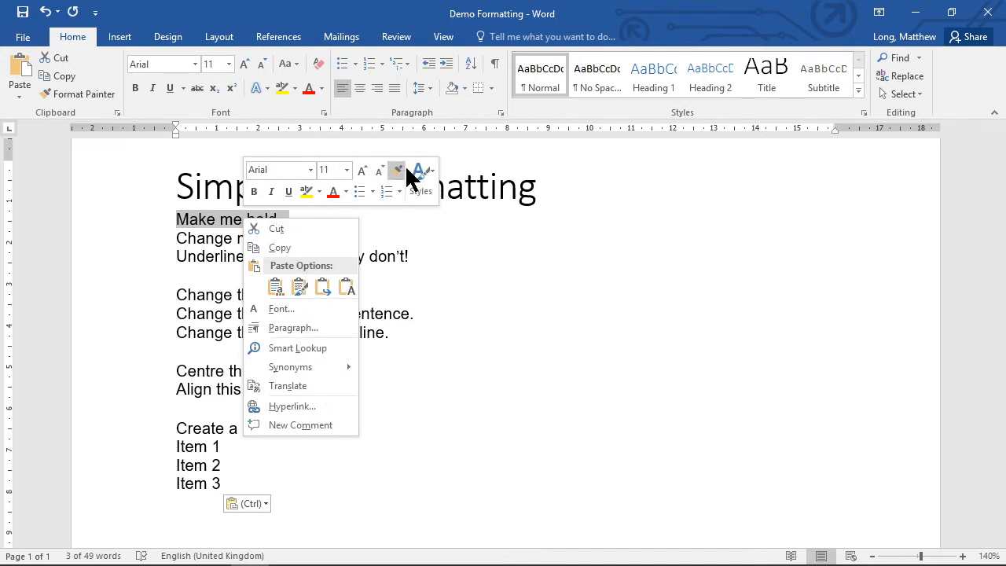
{"action": "left_click", "coordinate": [475, 242]}
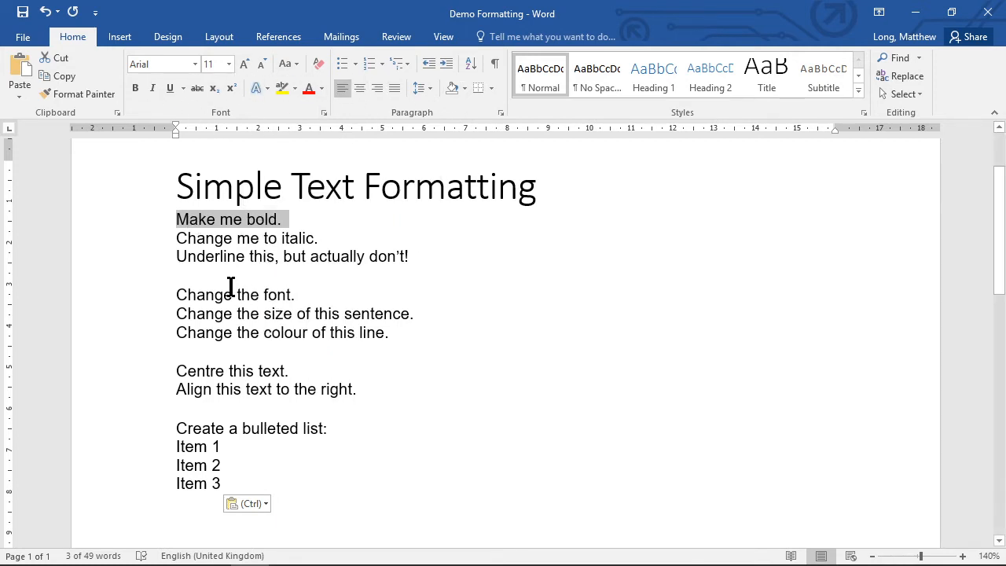
{"action": "left_click", "coordinate": [135, 88]}
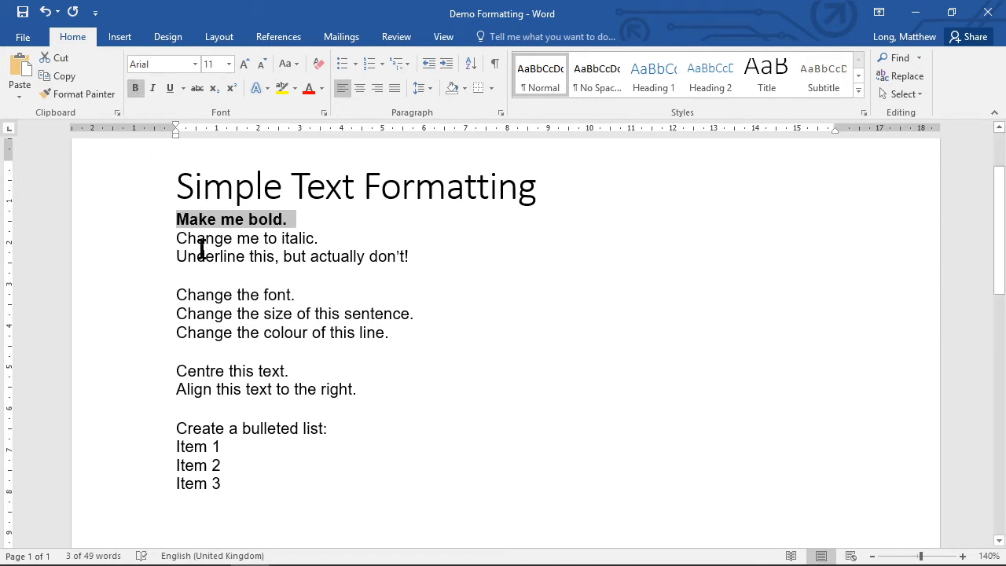
Italicise the line "Change me to italic.".
{"action": "left_click_drag", "start_coordinate": [176, 238], "coordinate": [322, 238]}
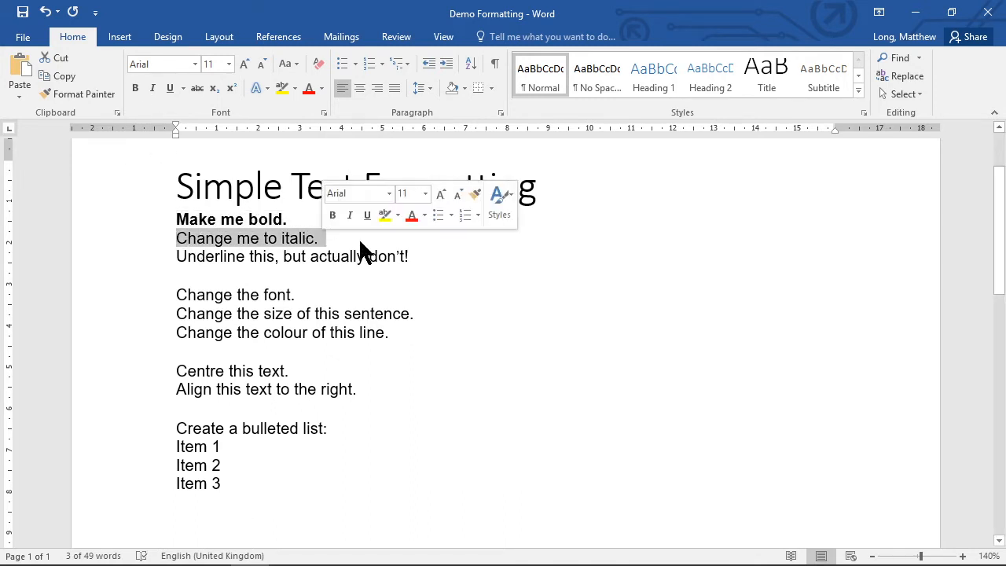
{"action": "left_click", "coordinate": [152, 88]}
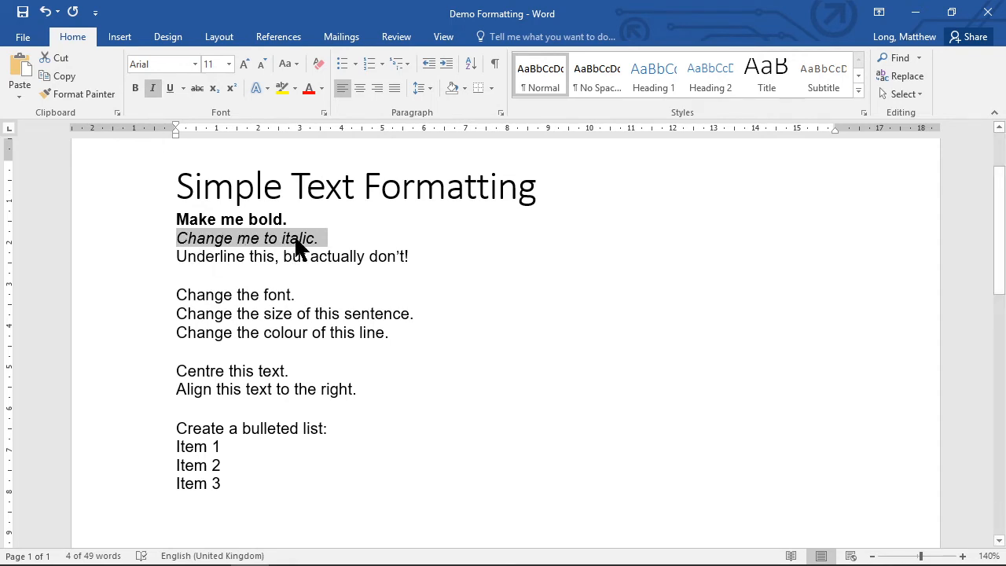
Underline the line "Underline this, but actually don't!".
{"action": "left_click_drag", "start_coordinate": [174, 257], "coordinate": [417, 258]}
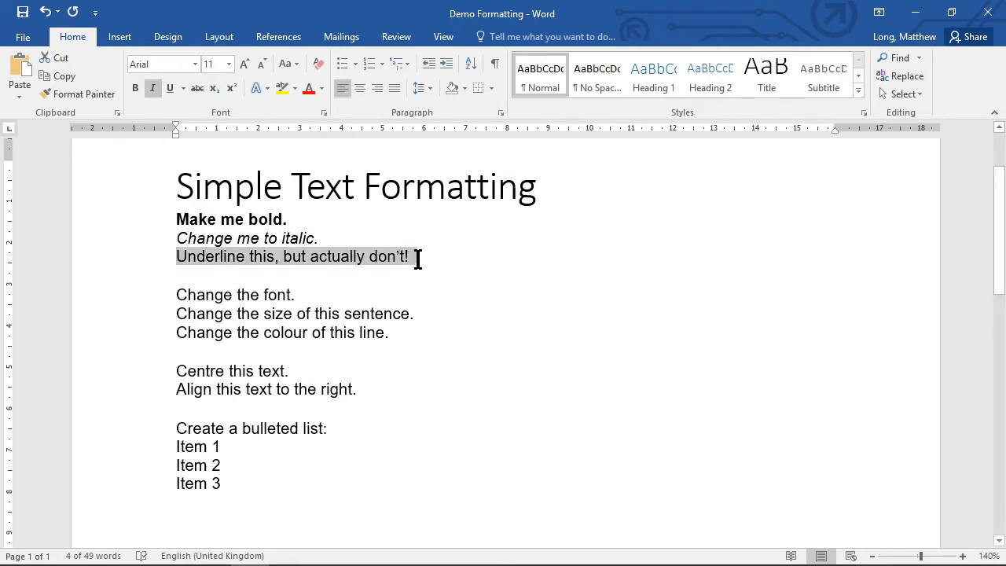
{"action": "left_click", "coordinate": [170, 88]}
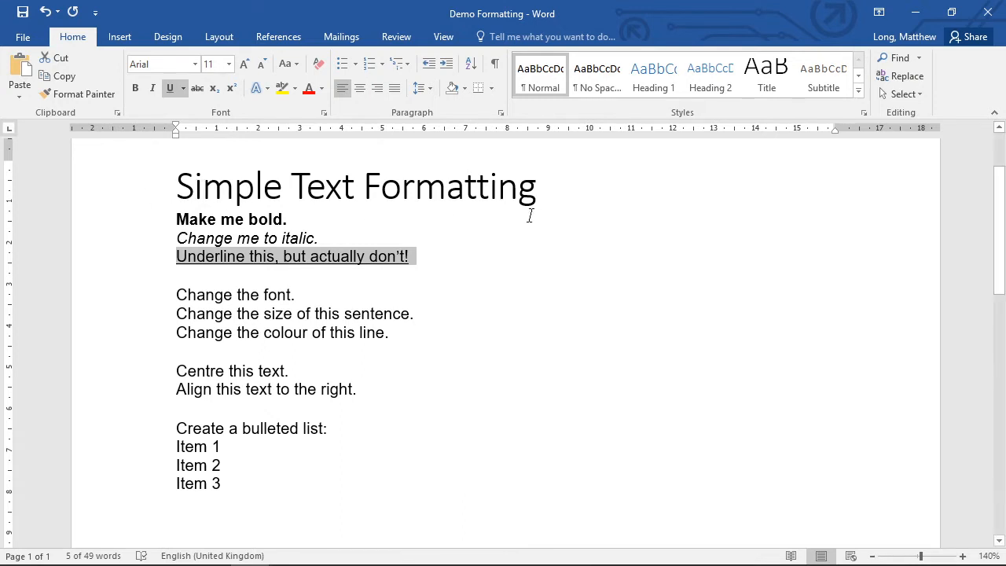
Make the title "Simple Text Formatting" bold.
{"action": "left_click_drag", "start_coordinate": [175, 184], "coordinate": [505, 186]}
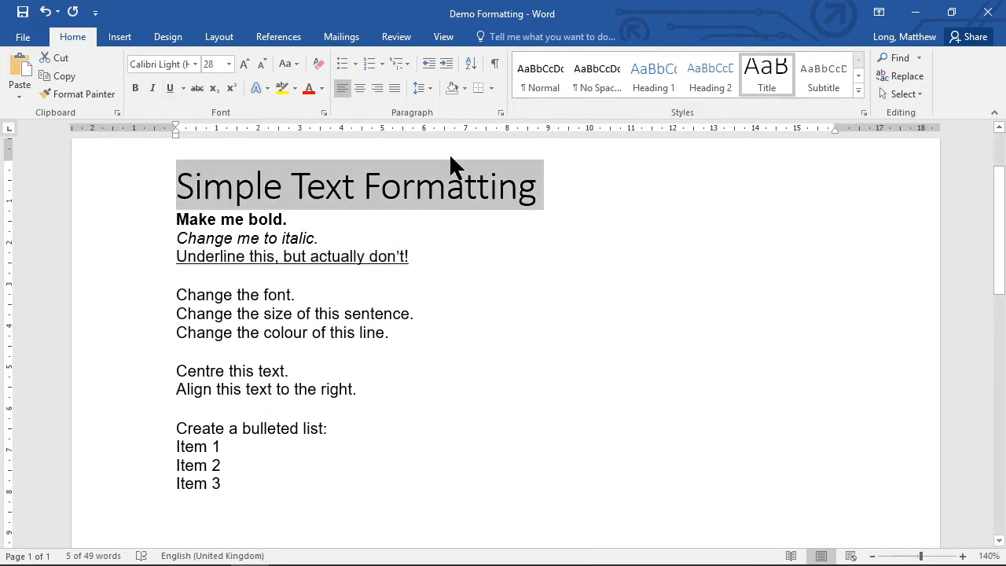
{"action": "left_click", "coordinate": [134, 88]}
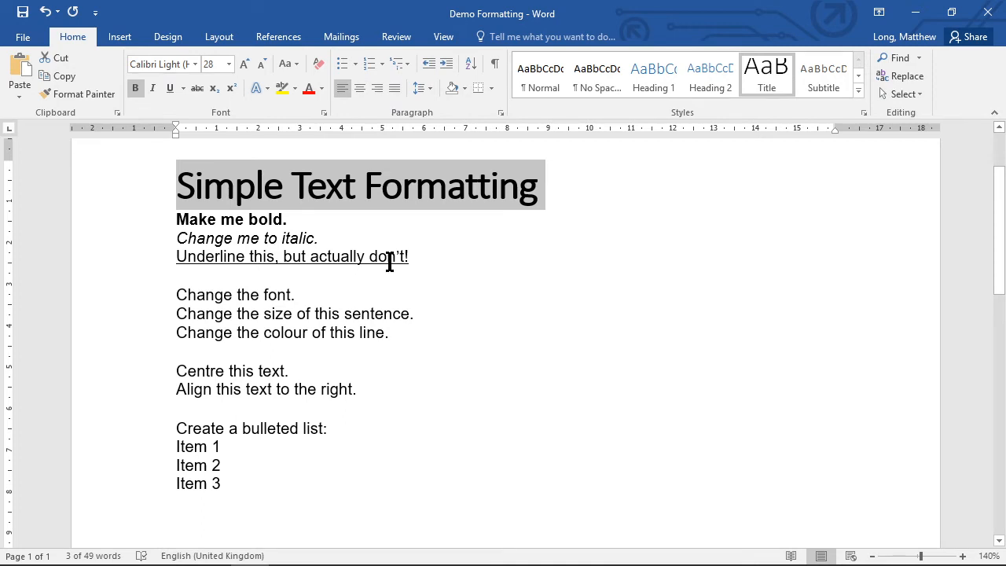
Change the font of the line "Change the font." to Bauhaus 93, browsing the font list to choose it.
{"action": "left_click", "coordinate": [351, 293]}
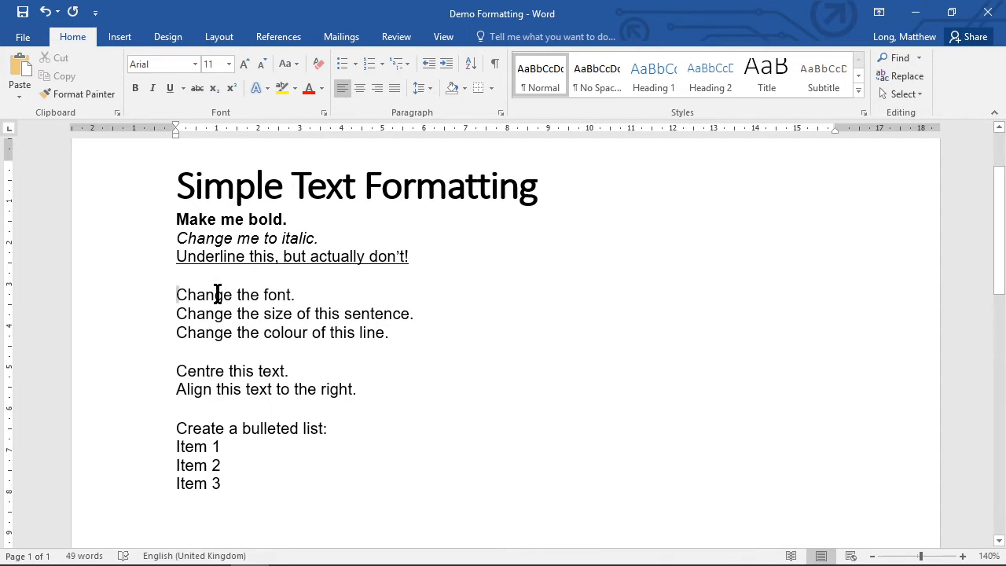
{"action": "left_click_drag", "start_coordinate": [217, 292], "coordinate": [327, 297]}
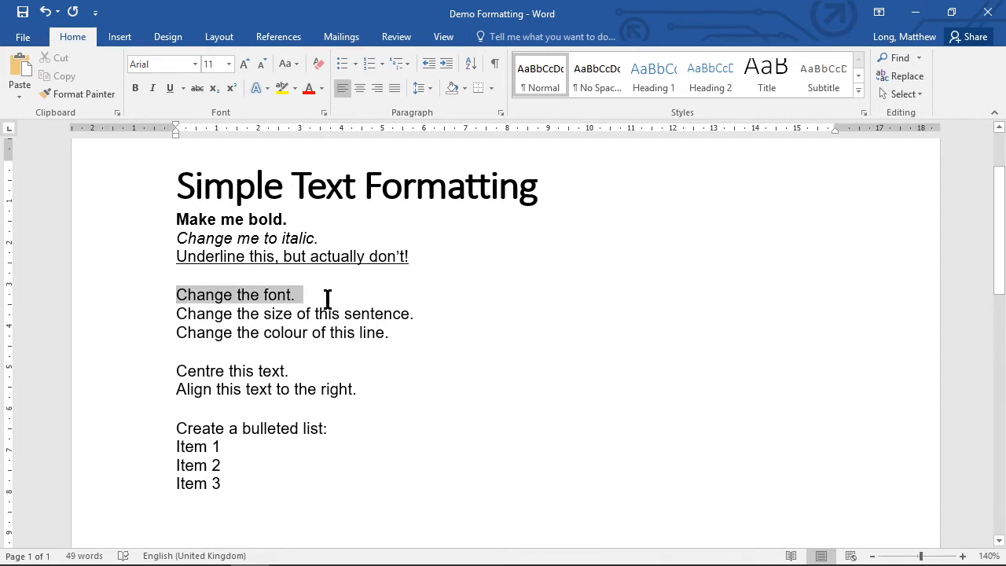
{"action": "left_click", "coordinate": [197, 65]}
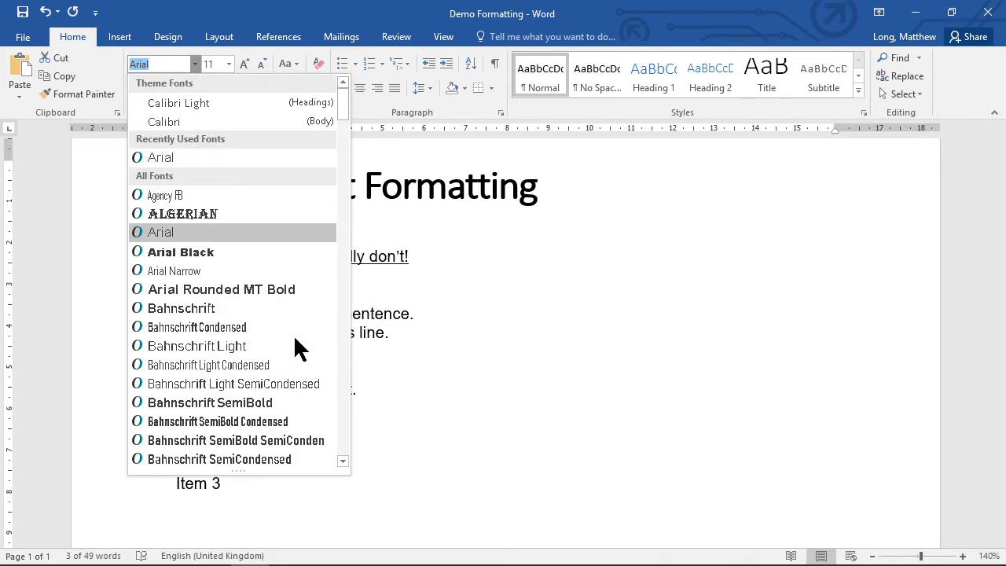
{"action": "scroll", "coordinate": [236, 307], "scroll_direction": "down", "scroll_amount": 5}
{"action": "scroll", "coordinate": [235, 300], "scroll_direction": "down", "scroll_amount": 20}
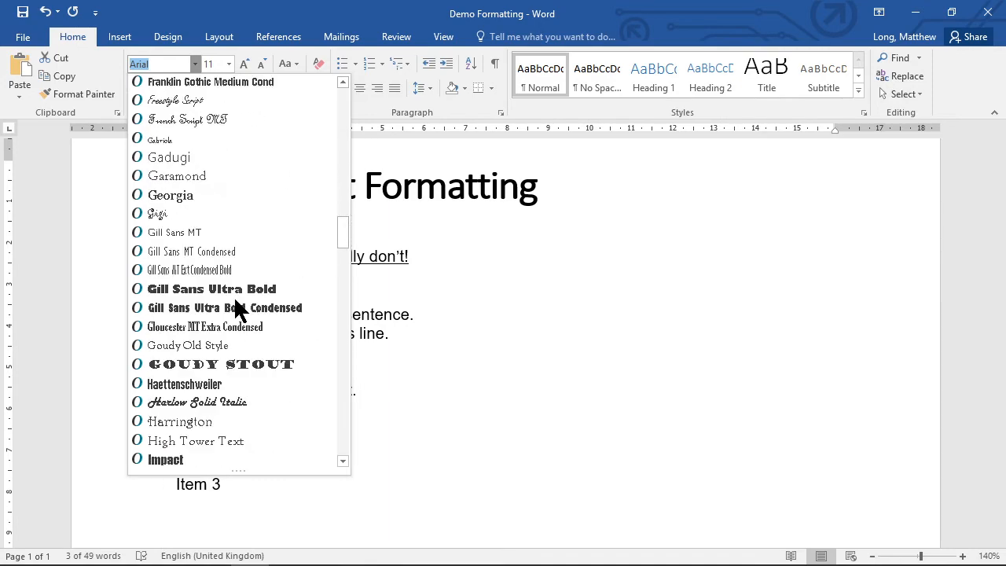
{"action": "scroll", "coordinate": [234, 297], "scroll_direction": "down", "scroll_amount": 6}
{"action": "scroll", "coordinate": [235, 299], "scroll_direction": "down", "scroll_amount": 15}
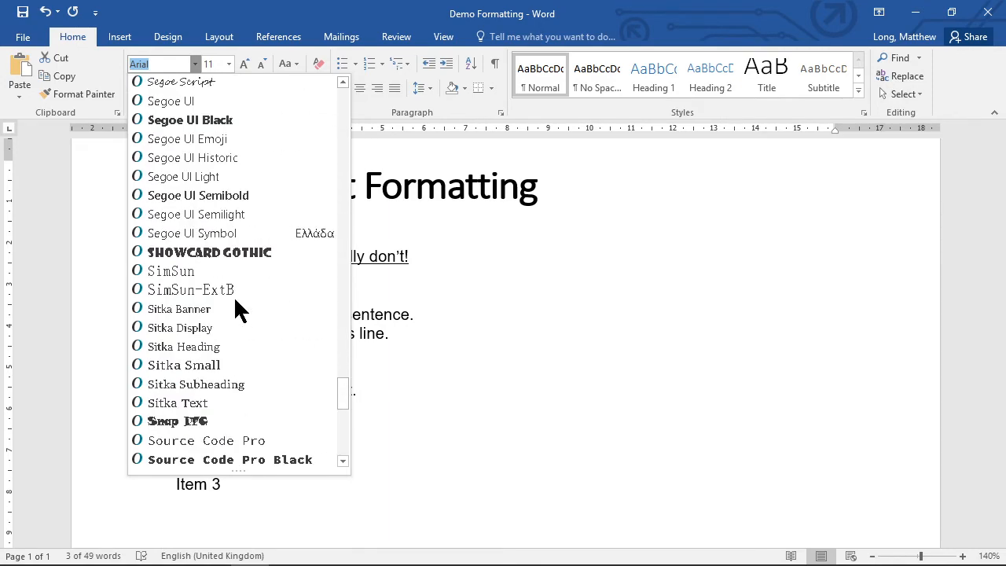
{"action": "scroll", "coordinate": [234, 300], "scroll_direction": "up", "scroll_amount": 20}
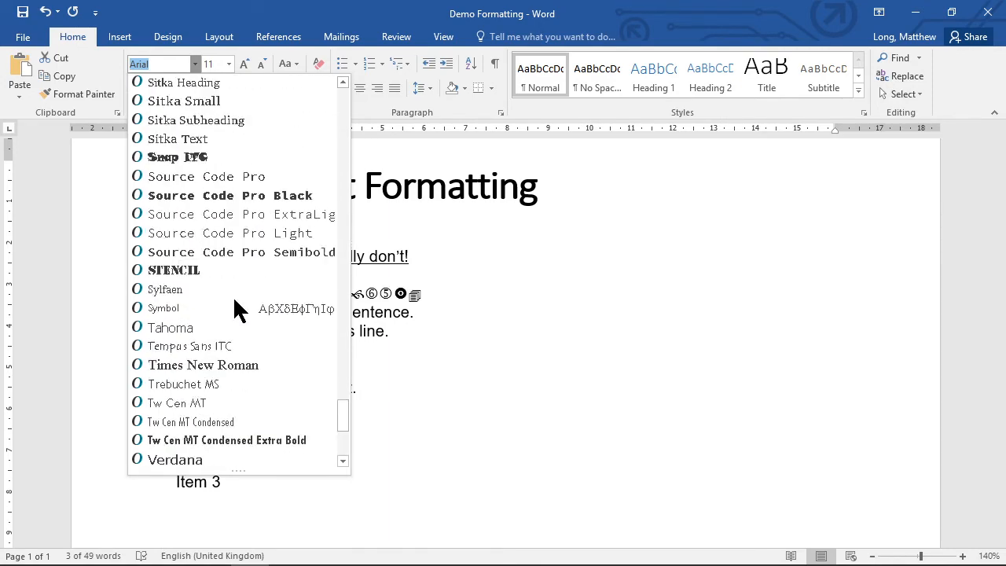
{"action": "scroll", "coordinate": [234, 296], "scroll_direction": "up", "scroll_amount": 20}
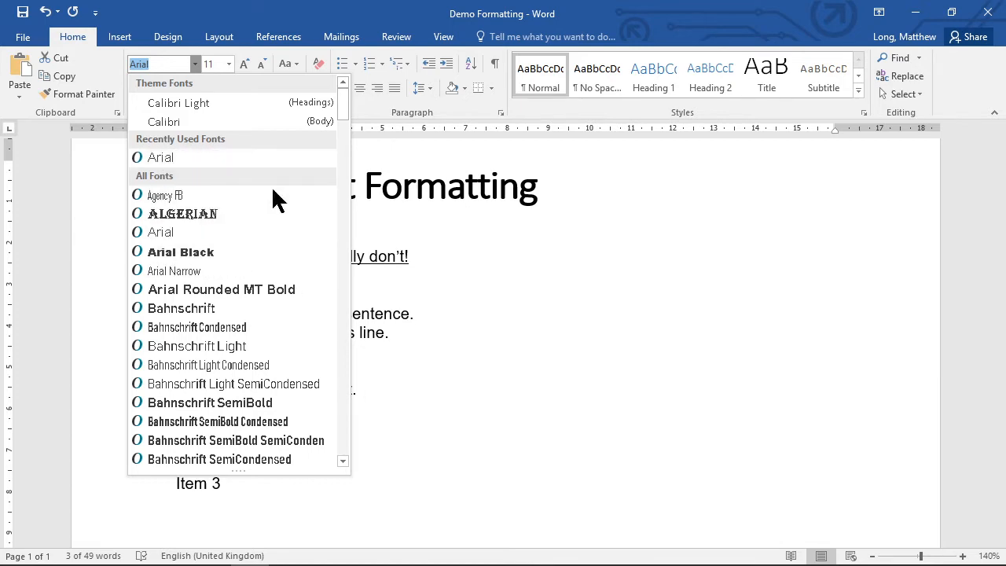
{"action": "scroll", "coordinate": [278, 289], "scroll_direction": "down", "scroll_amount": 8}
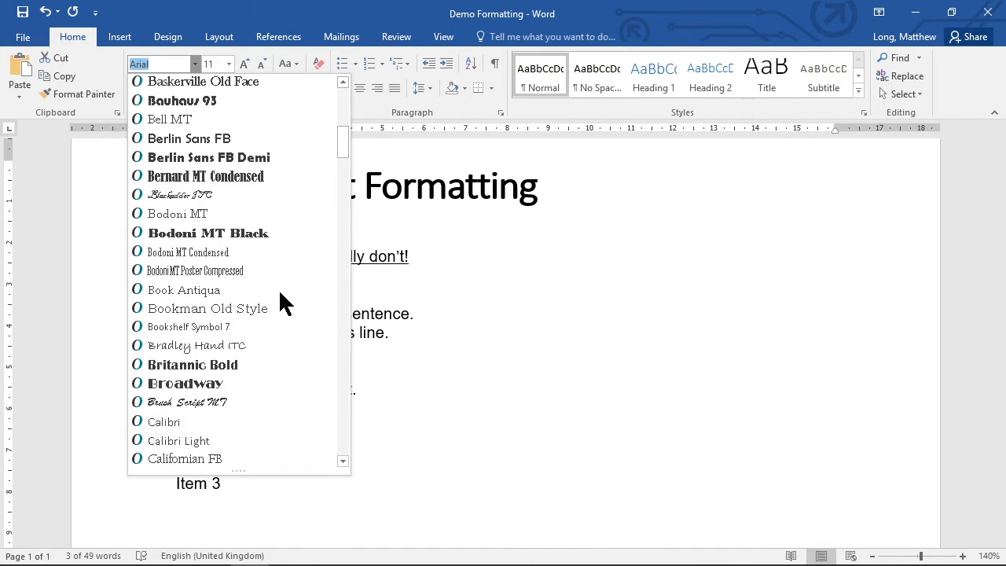
{"action": "left_click", "coordinate": [221, 100]}
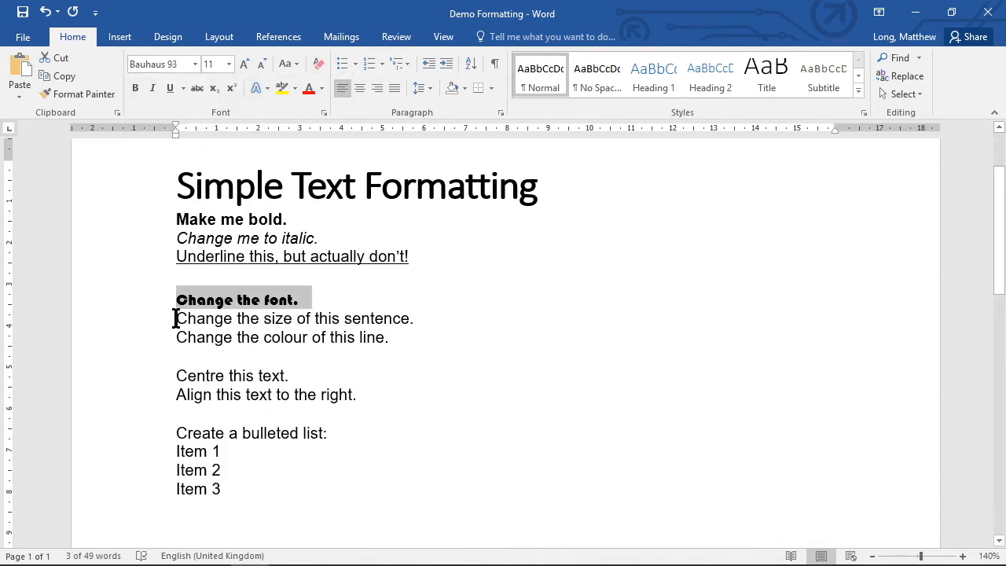
Resize the sentence "Change the size of this sentence." to 22 pt and finally to 8 pt.
{"action": "left_click_drag", "start_coordinate": [175, 317], "coordinate": [421, 311]}
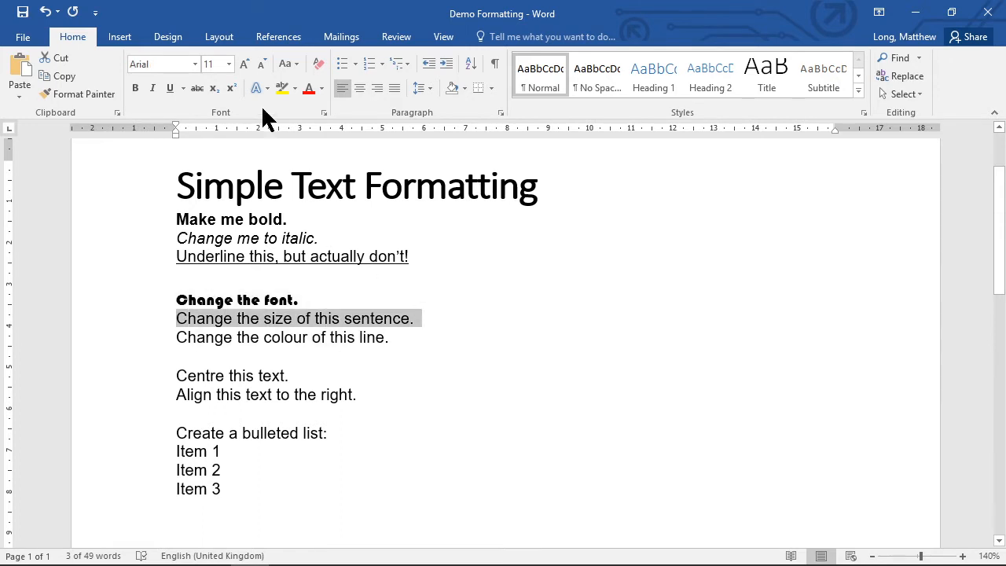
{"action": "left_click", "coordinate": [228, 64]}
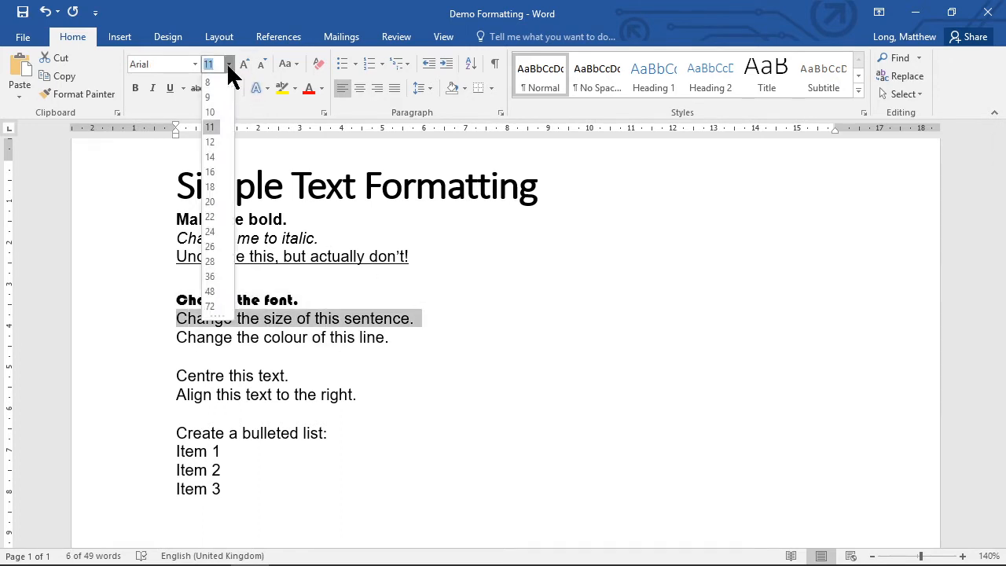
{"action": "left_click", "coordinate": [217, 216]}
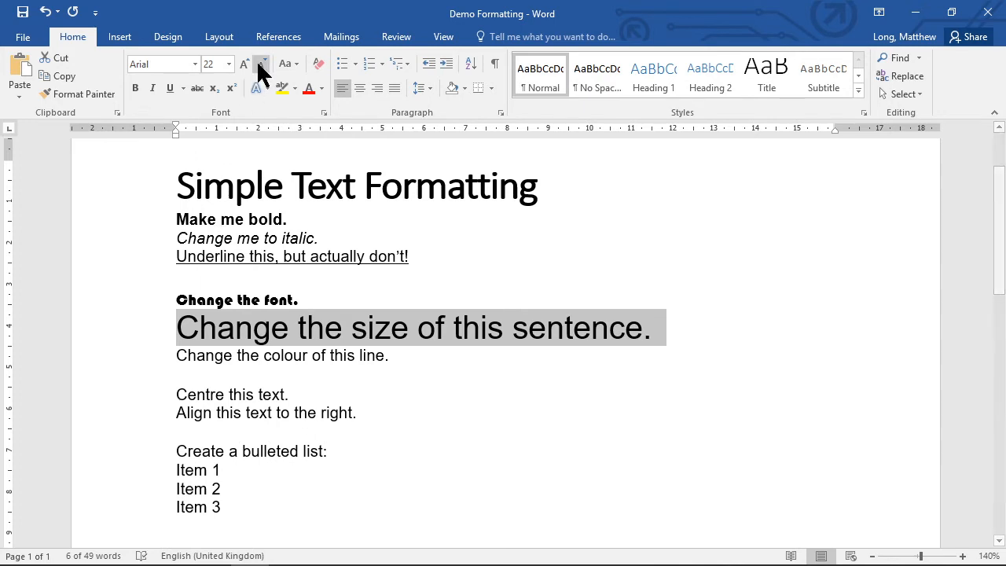
{"action": "left_click", "coordinate": [228, 64]}
{"action": "left_click", "coordinate": [211, 80]}
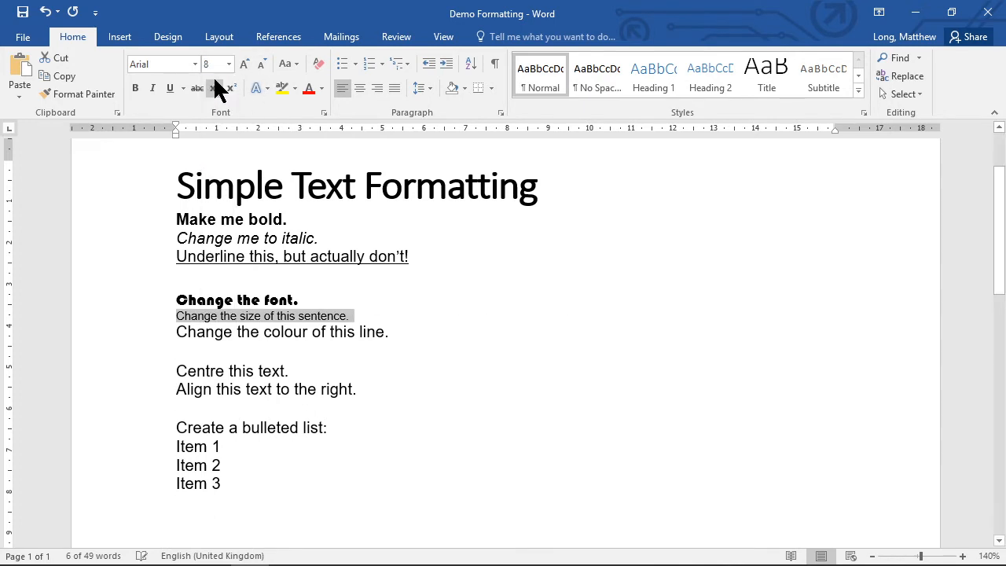
Colour the line "Change the colour of this line." red and switch it to a dark orange theme colour.
{"action": "left_click", "coordinate": [388, 332]}
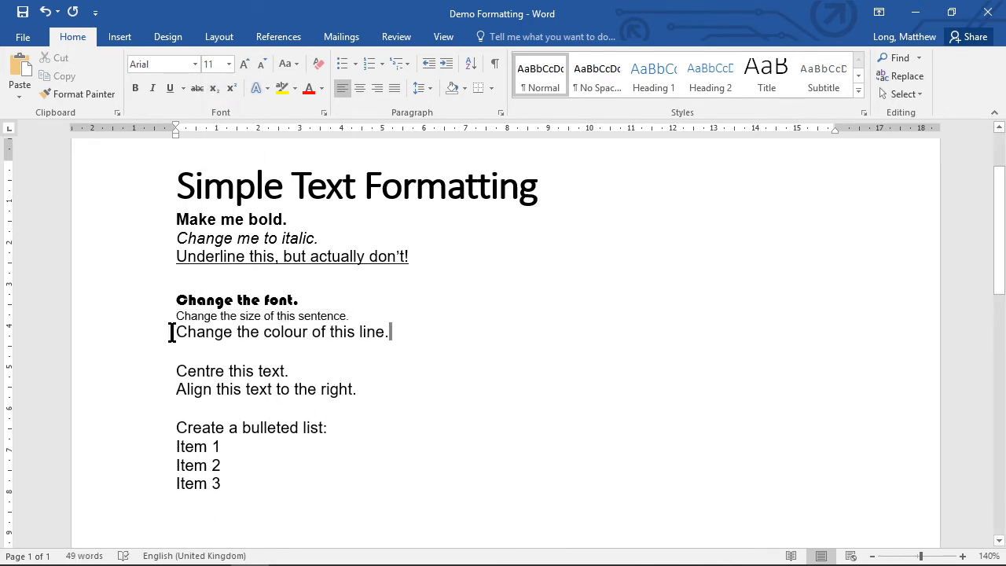
{"action": "left_click_drag", "start_coordinate": [175, 332], "coordinate": [393, 334]}
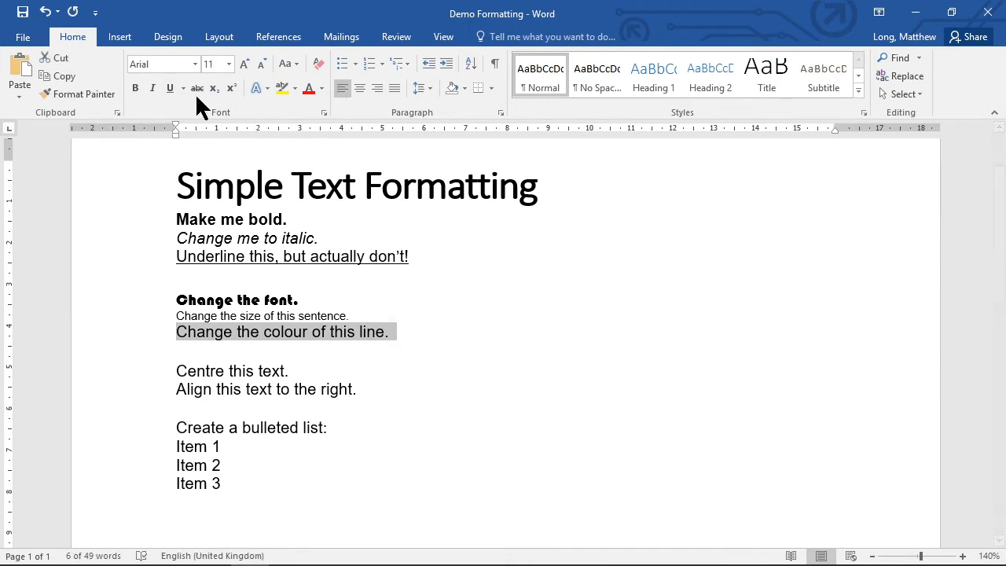
{"action": "left_click", "coordinate": [309, 89]}
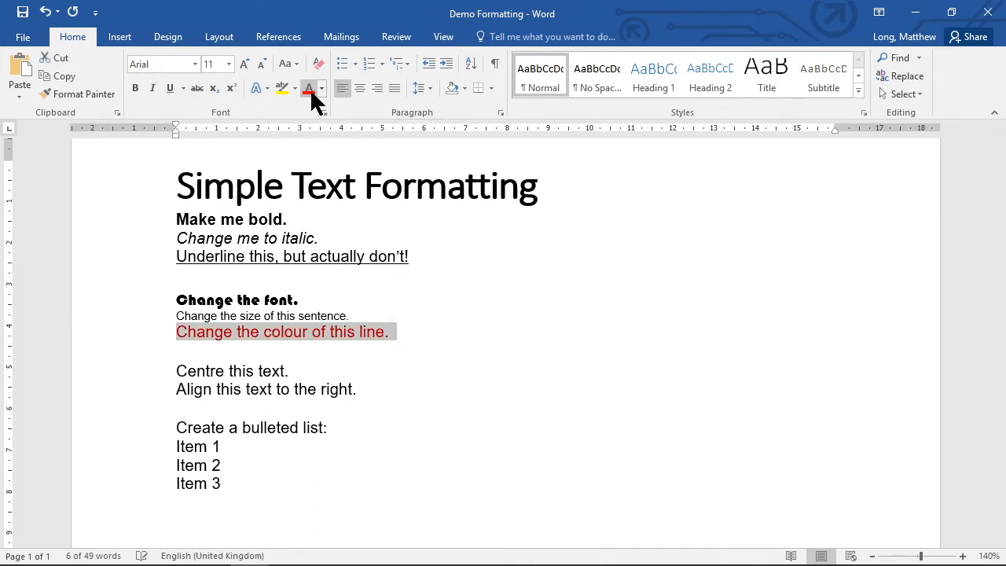
{"action": "left_click", "coordinate": [321, 89]}
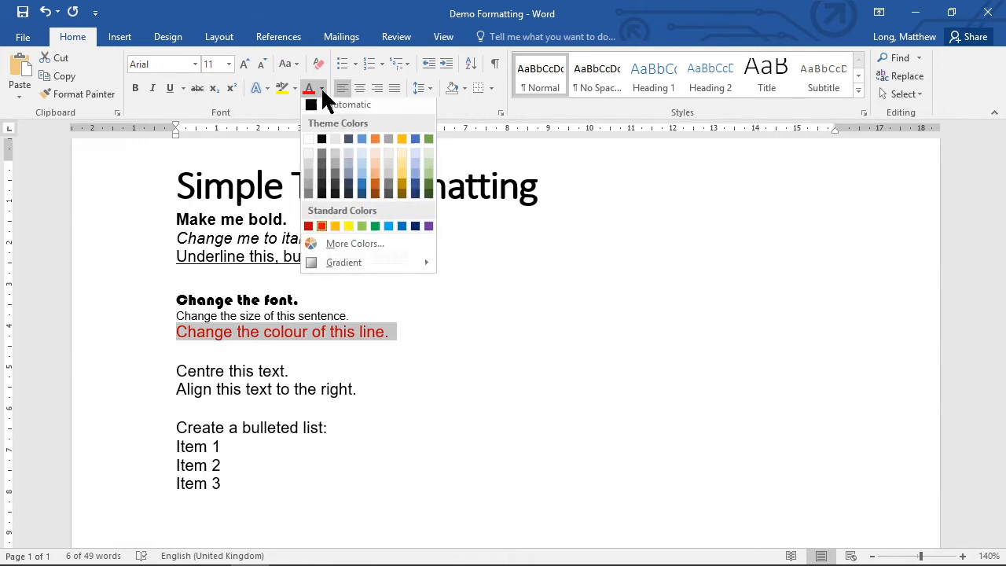
{"action": "left_click", "coordinate": [375, 197]}
Centre the line "Centre this text." and right-align the line "Align this text to the right.".
{"action": "left_click", "coordinate": [338, 350]}
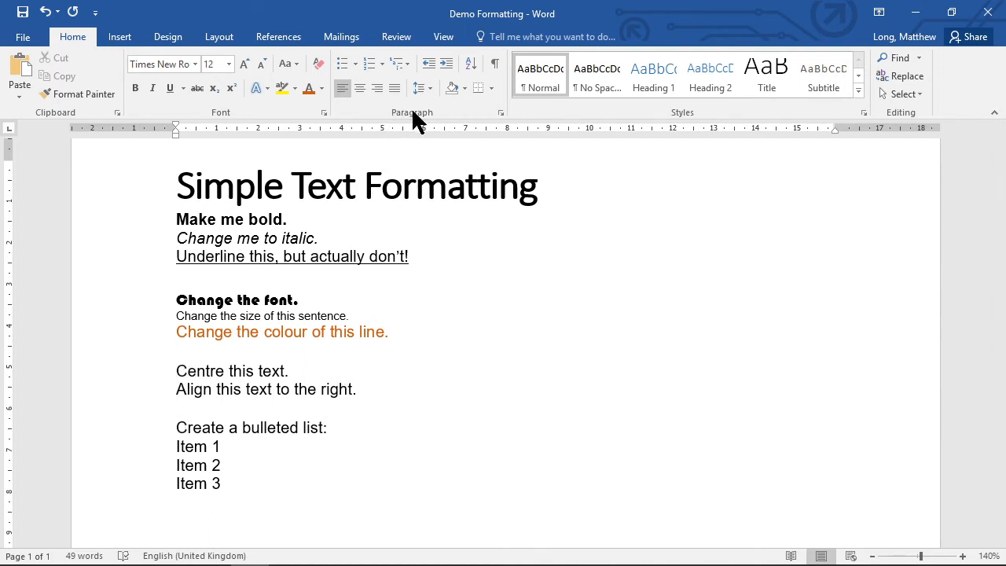
{"action": "left_click", "coordinate": [195, 371]}
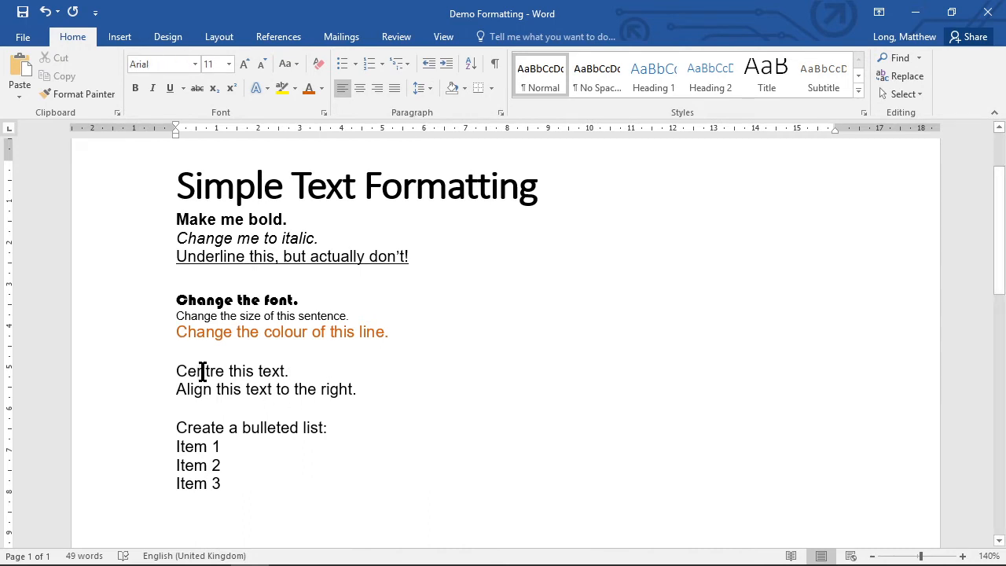
{"action": "left_click", "coordinate": [359, 90]}
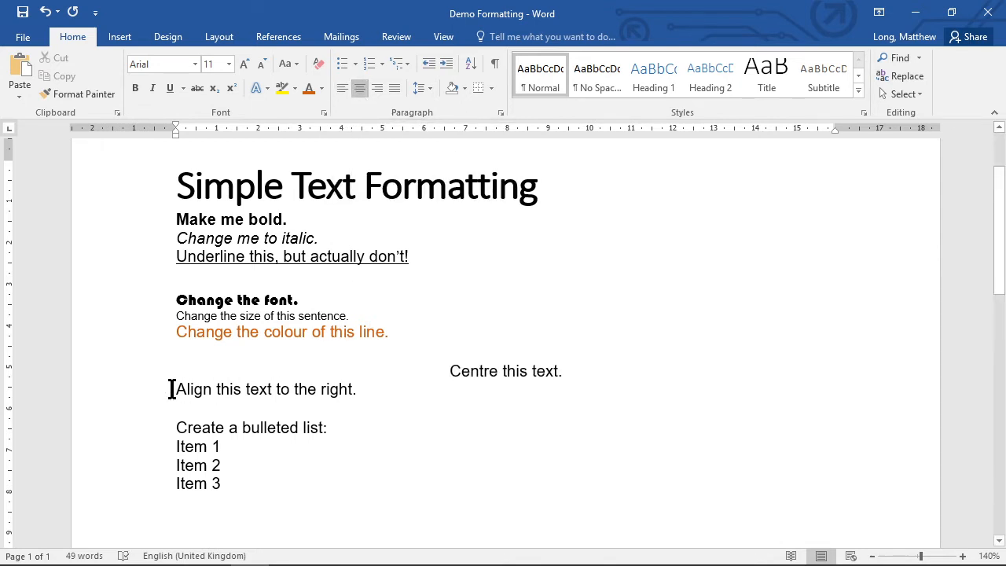
{"action": "left_click_drag", "start_coordinate": [173, 391], "coordinate": [393, 384]}
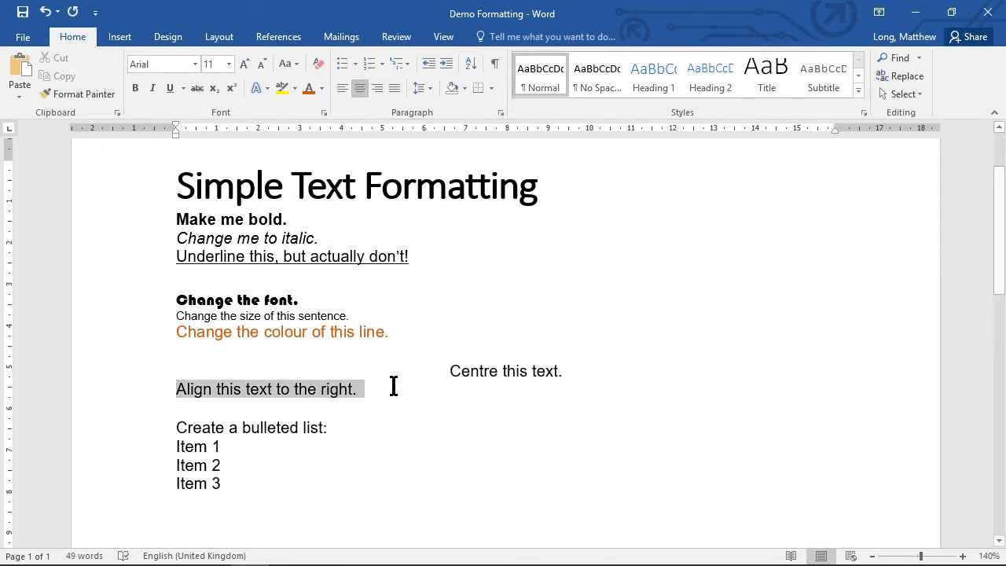
{"action": "left_click", "coordinate": [376, 89]}
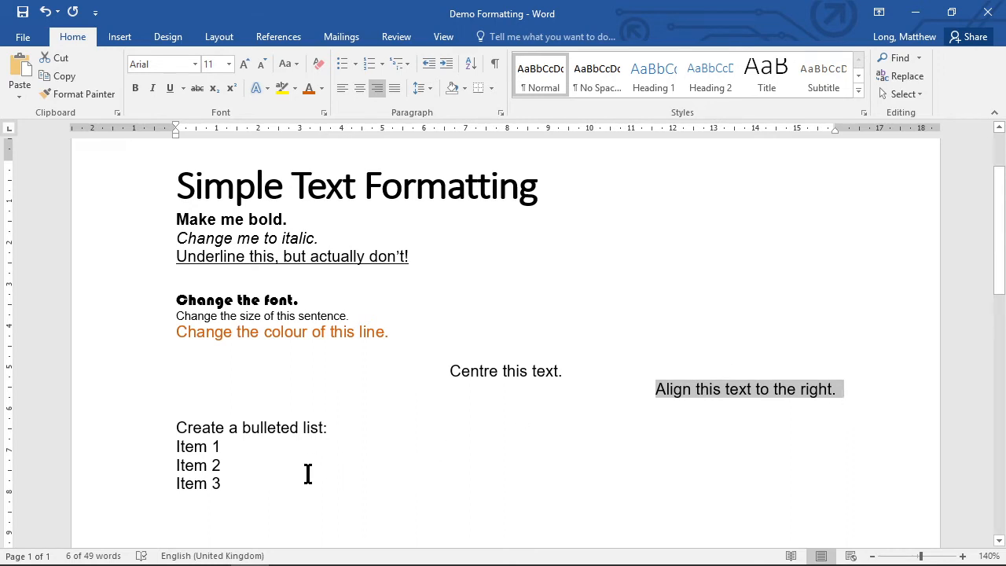
Turn Item 1 to Item 3 into a bulleted list using the arrow bullet style.
{"action": "left_click_drag", "start_coordinate": [175, 445], "coordinate": [236, 474]}
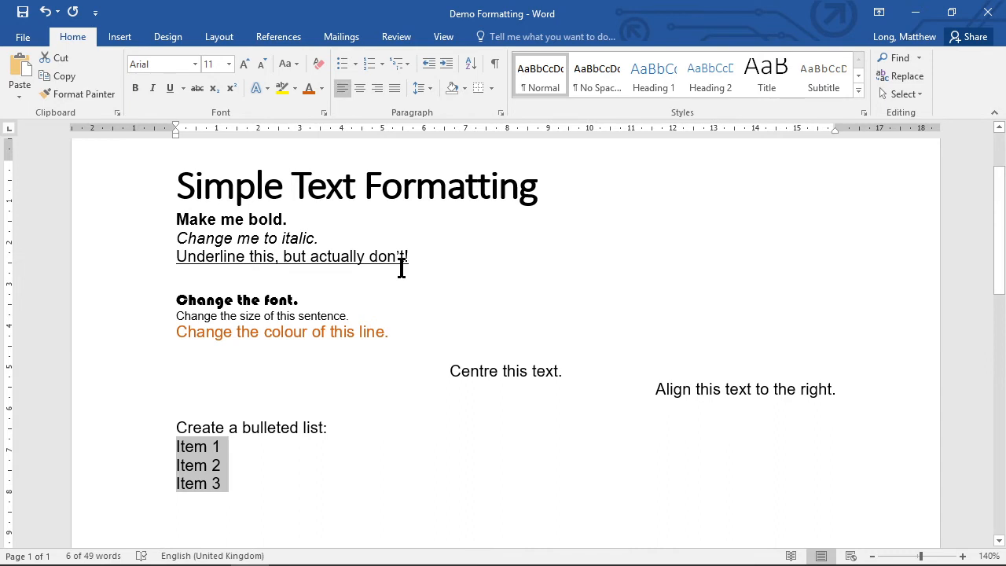
{"action": "left_click", "coordinate": [356, 63]}
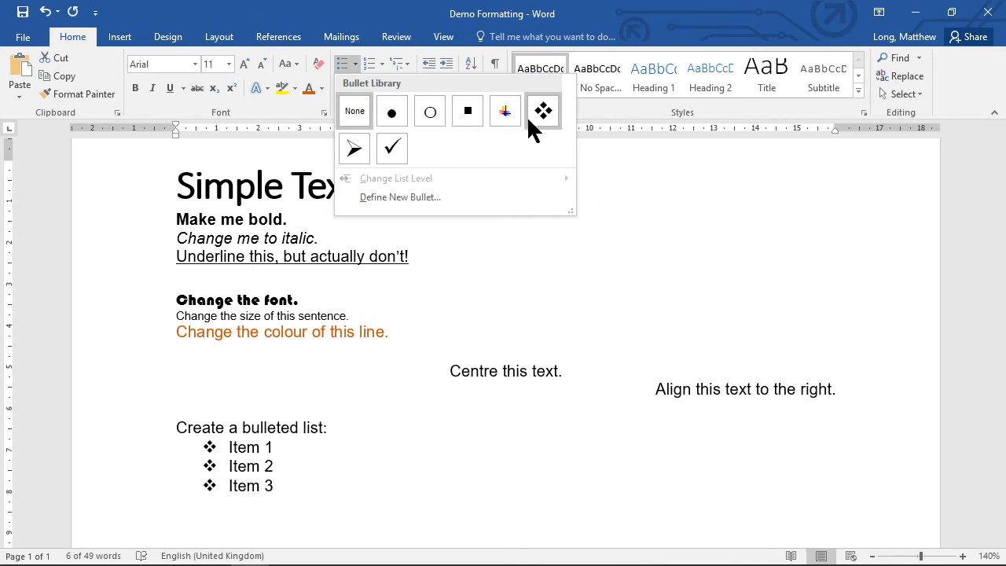
{"action": "left_click", "coordinate": [353, 150]}
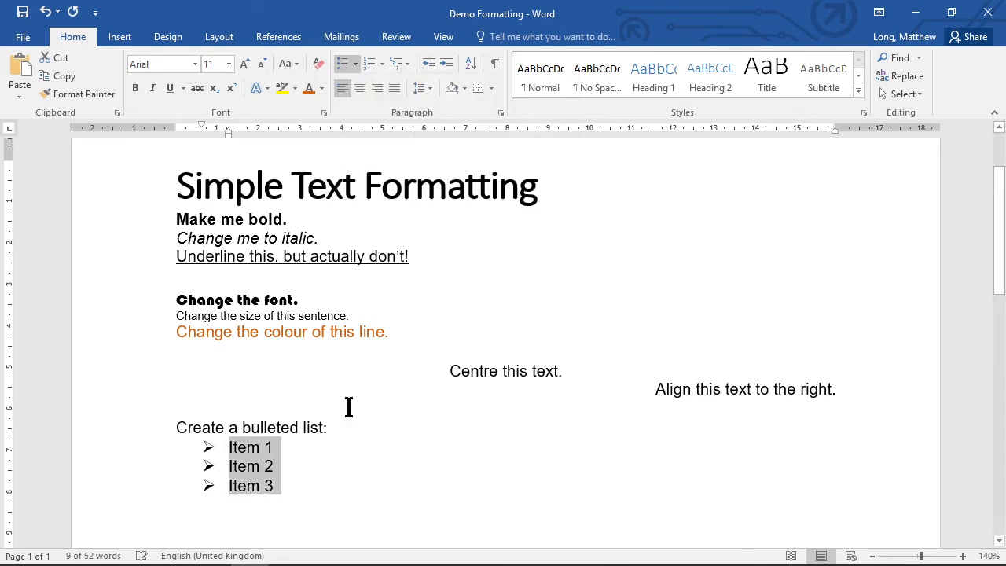
Add a fourth bullet "Item 4" at the end of the list.
{"action": "left_click", "coordinate": [287, 480]}
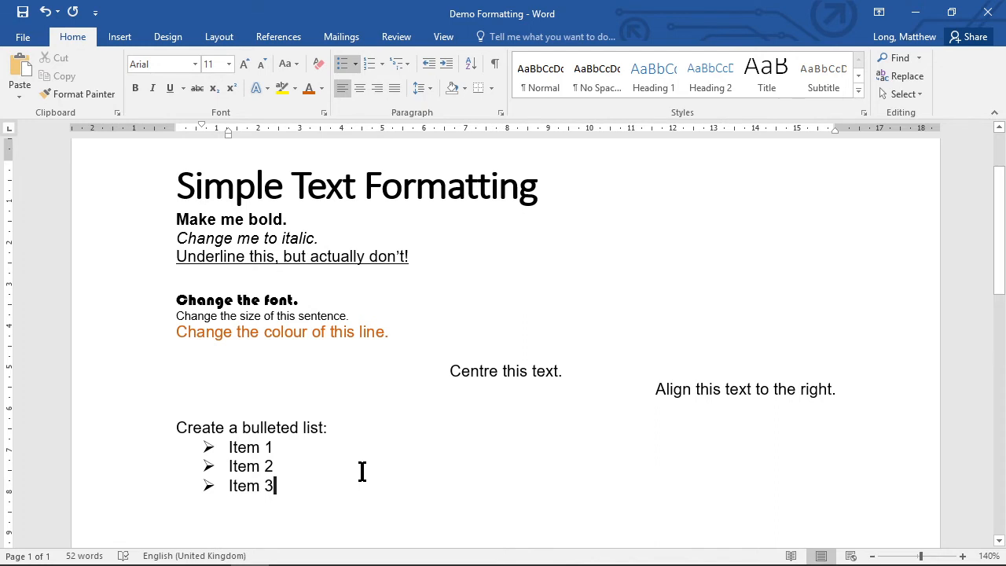
{"action": "key", "text": "Return"}
{"action": "type", "text": "It"}
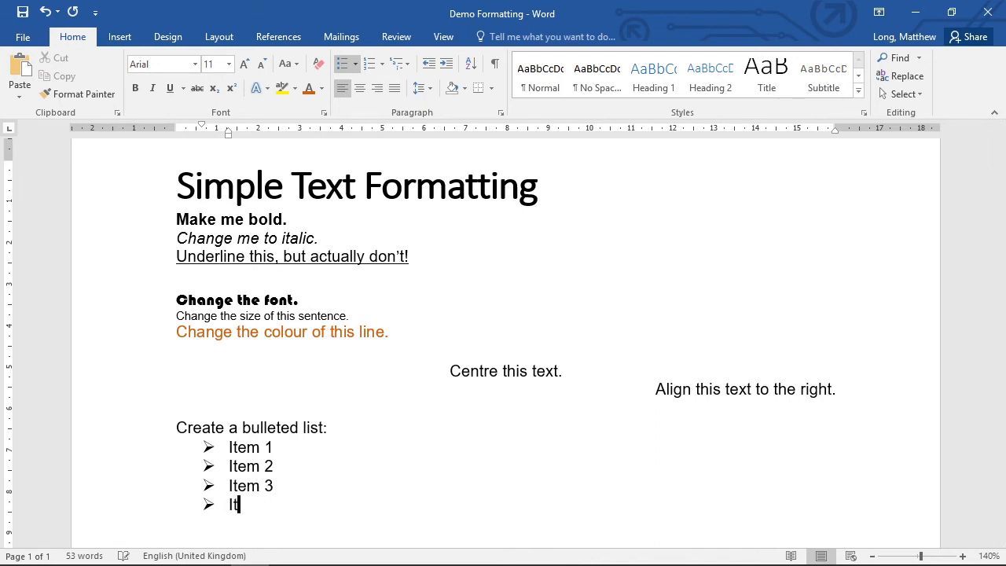
{"action": "type", "text": "em 4"}
{"action": "key", "text": "BackSpace"}
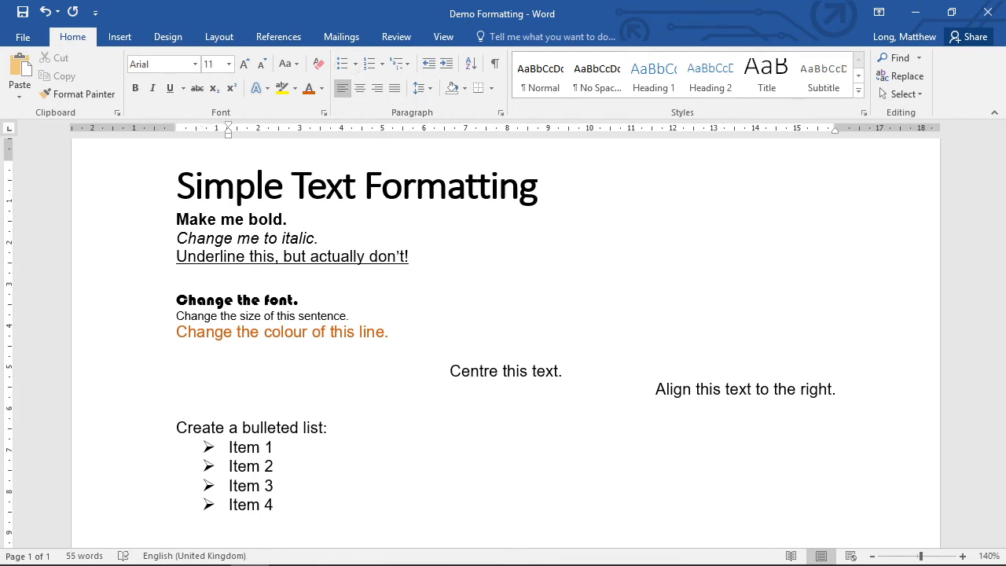
End the bulleted list and write the plain line "Then I can write my next line." below it.
{"action": "key", "text": "BackSpace"}
{"action": "key", "text": "BackSpace"}
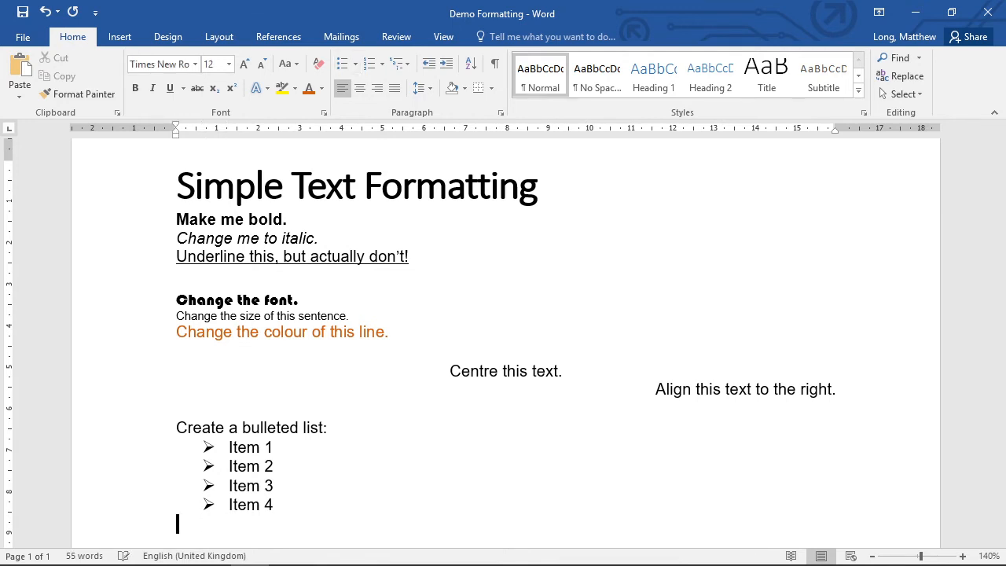
{"action": "type", "text": "Then I can write m"}
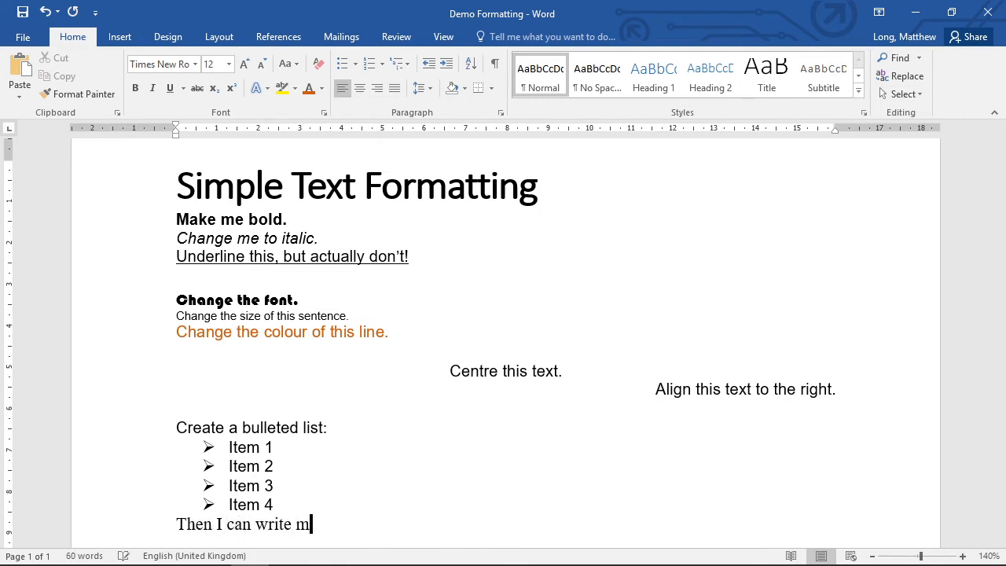
{"action": "type", "text": "y next line."}
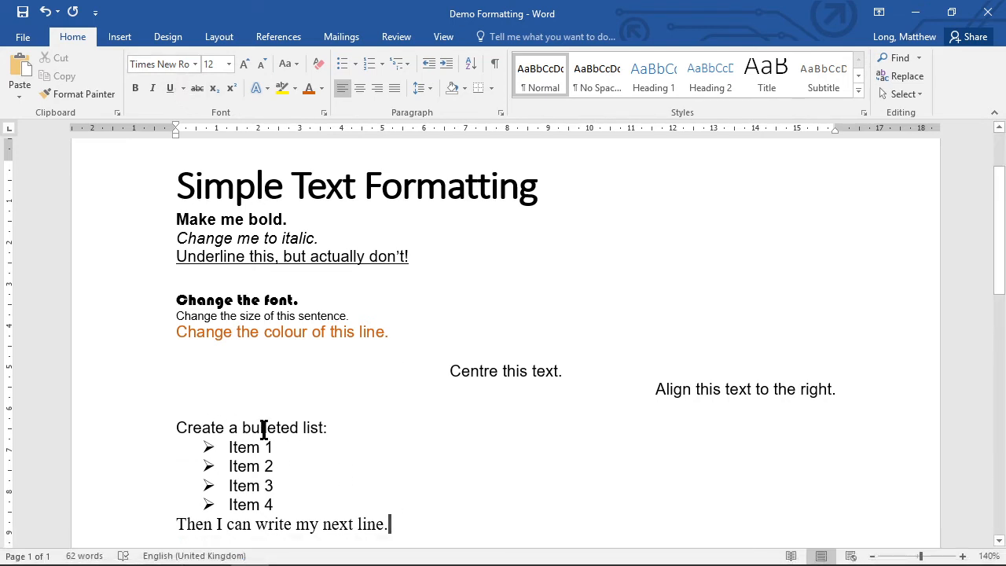
Change the font of the line "Then I can write my next line." to Arial.
{"action": "left_click", "coordinate": [164, 523]}
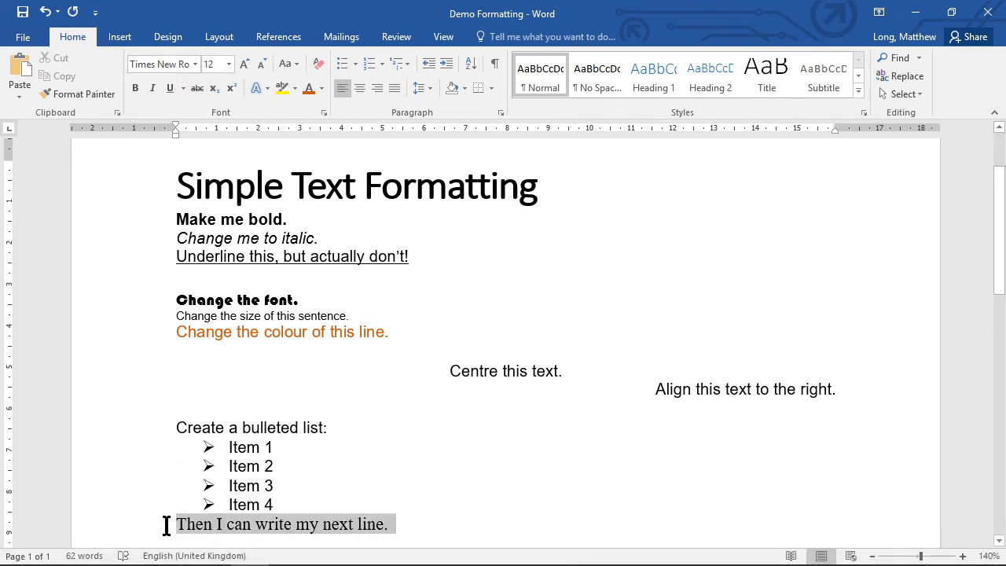
{"action": "left_click", "coordinate": [194, 64]}
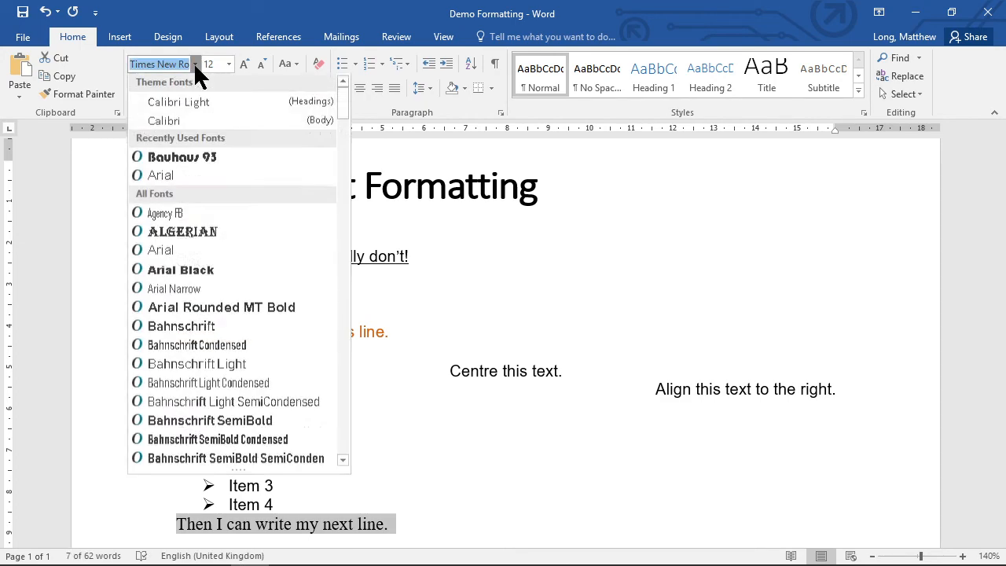
{"action": "left_click", "coordinate": [171, 176]}
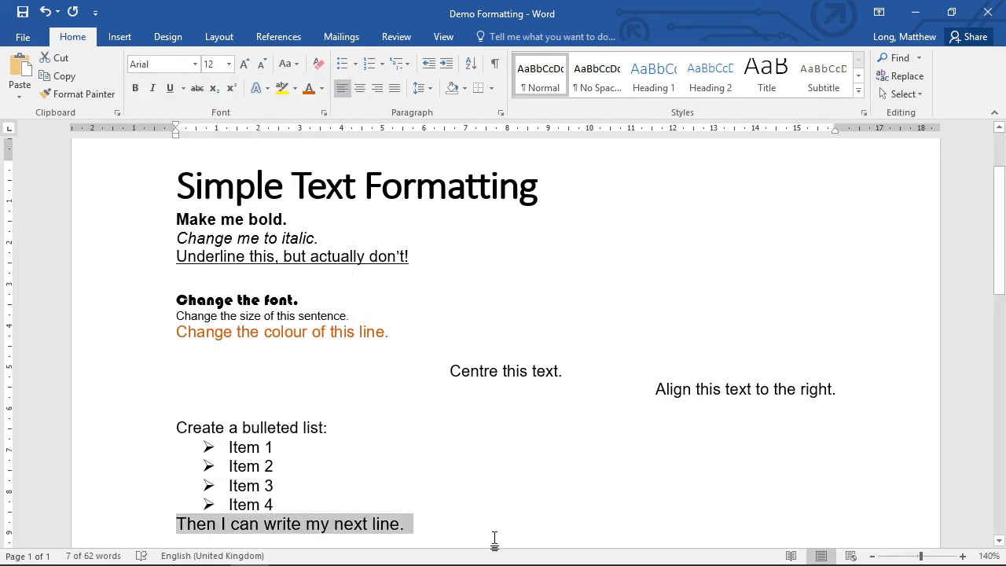
{"action": "left_click", "coordinate": [443, 524]}
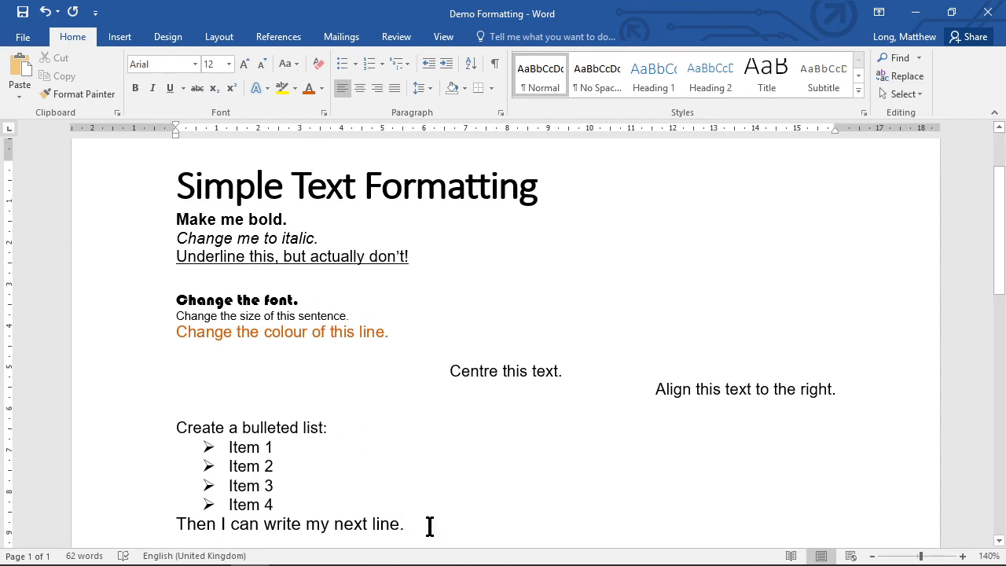
{"action": "left_click_drag", "start_coordinate": [396, 525], "coordinate": [179, 178]}
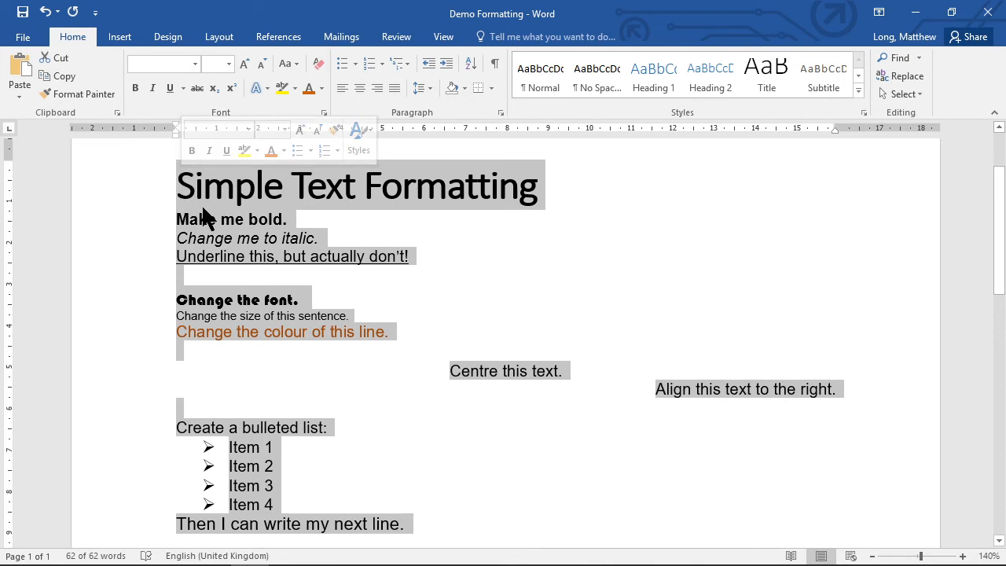
{"action": "right_click", "coordinate": [265, 199]}
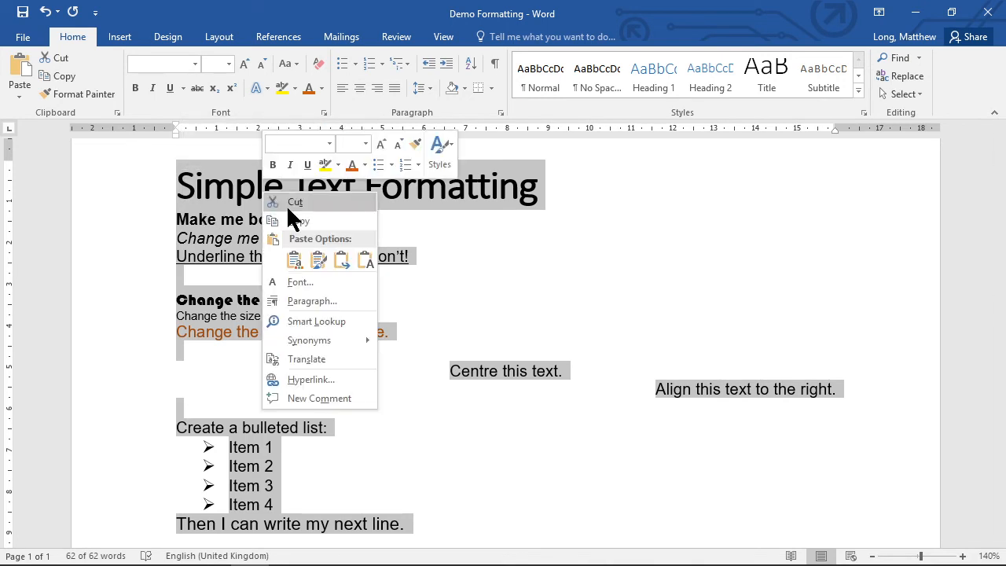
{"action": "mouse_move", "coordinate": [357, 334]}
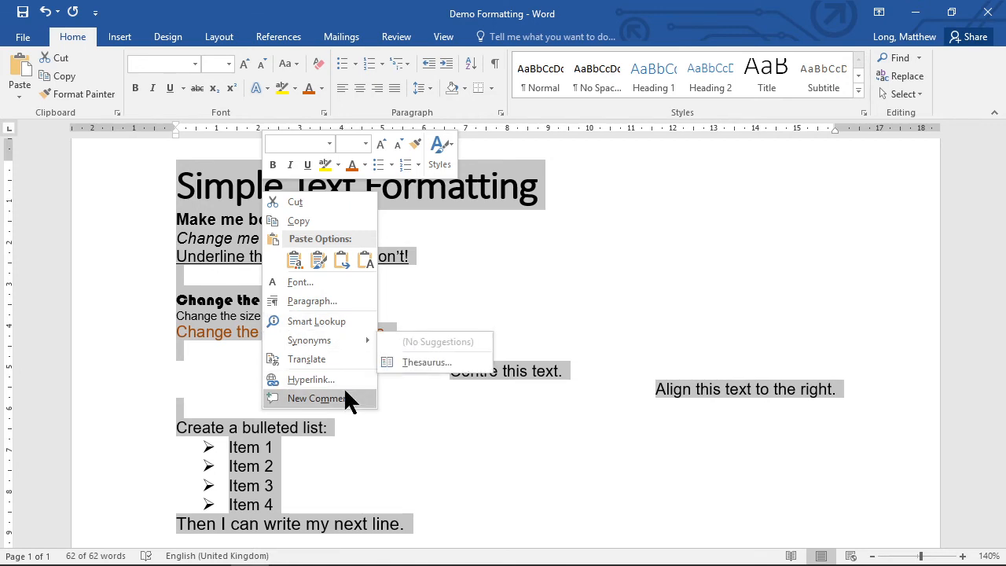
{"action": "left_click", "coordinate": [587, 491]}
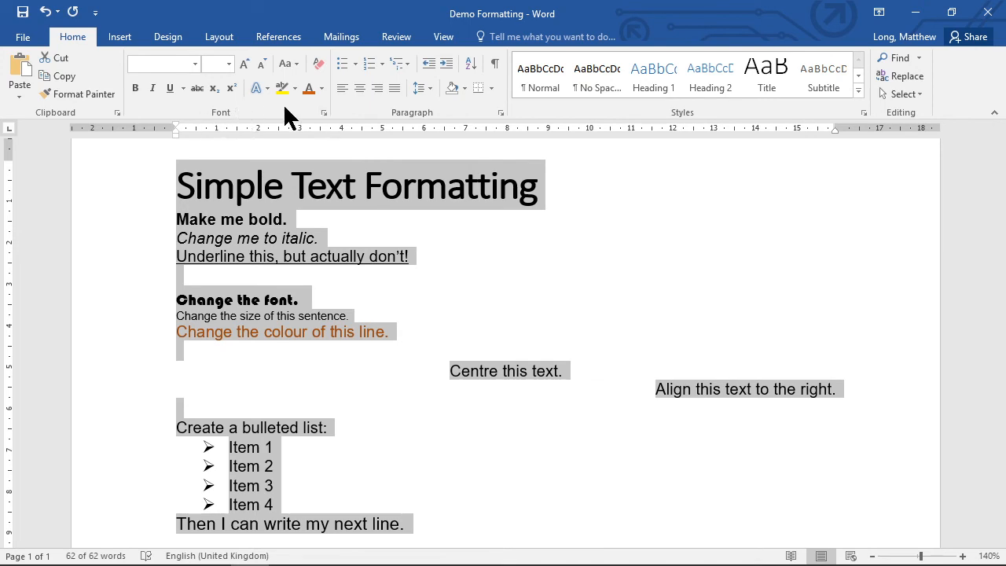
{"action": "left_click", "coordinate": [430, 493]}
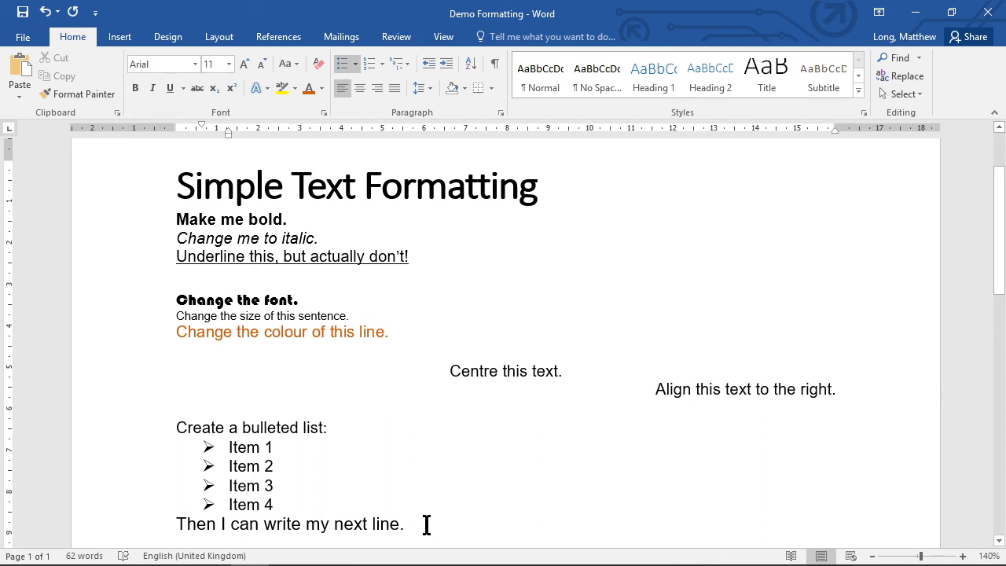
Try applying the Normal style to the entire document, then undo it.
{"action": "left_click_drag", "start_coordinate": [424, 524], "coordinate": [182, 175]}
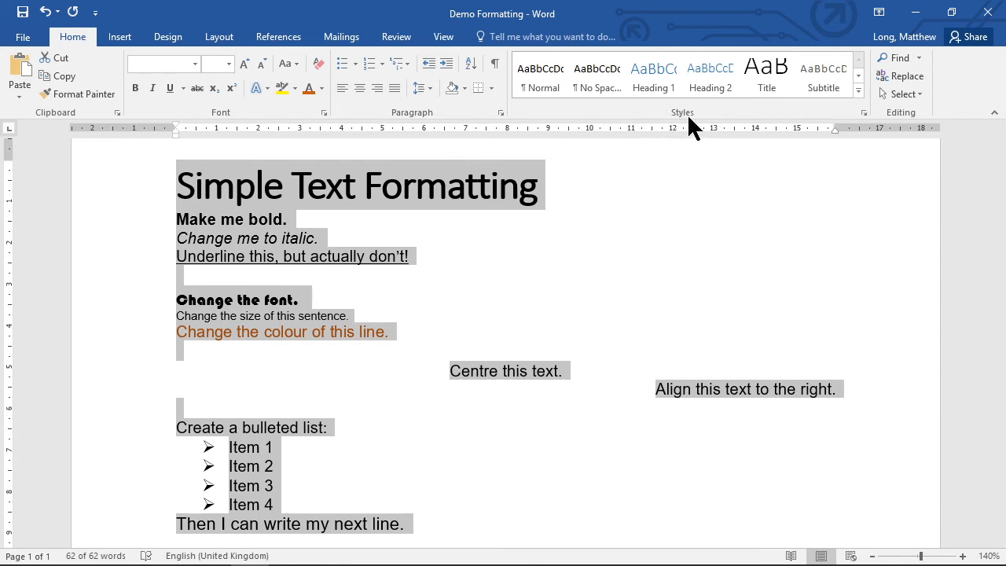
{"action": "left_click", "coordinate": [531, 72]}
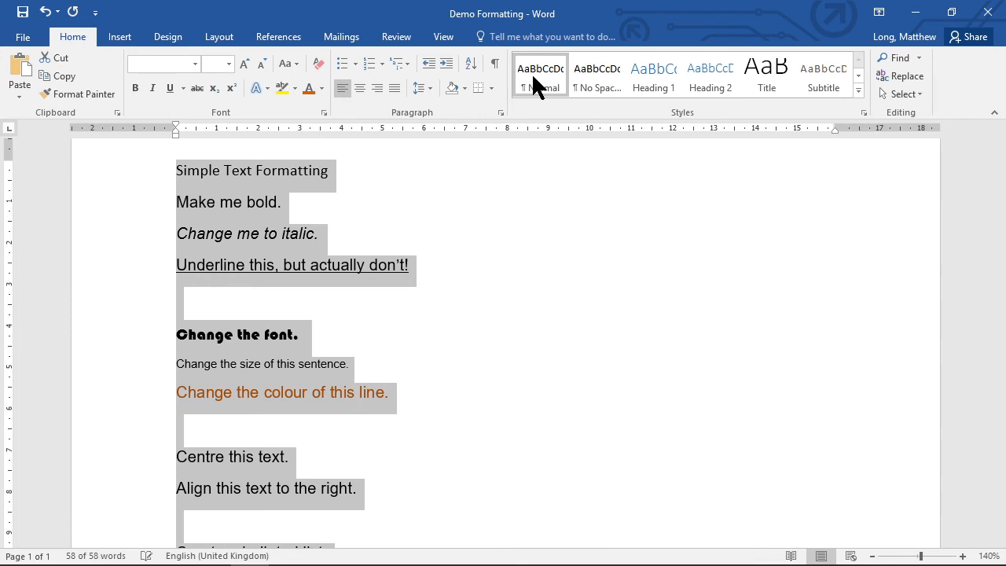
{"action": "scroll", "coordinate": [353, 340], "scroll_direction": "down", "scroll_amount": 5}
{"action": "scroll", "coordinate": [354, 334], "scroll_direction": "up", "scroll_amount": 5}
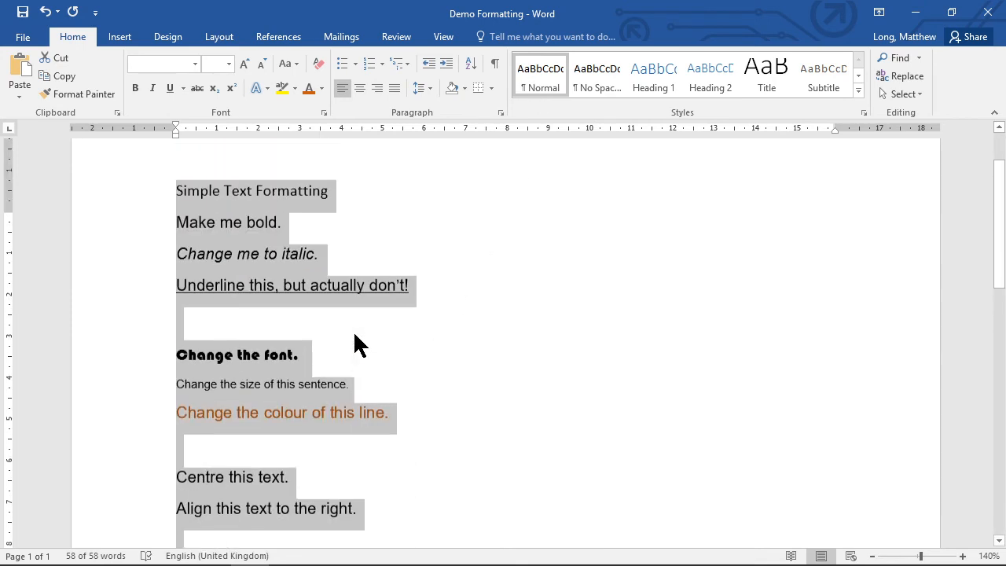
{"action": "scroll", "coordinate": [354, 335], "scroll_direction": "up", "scroll_amount": 1}
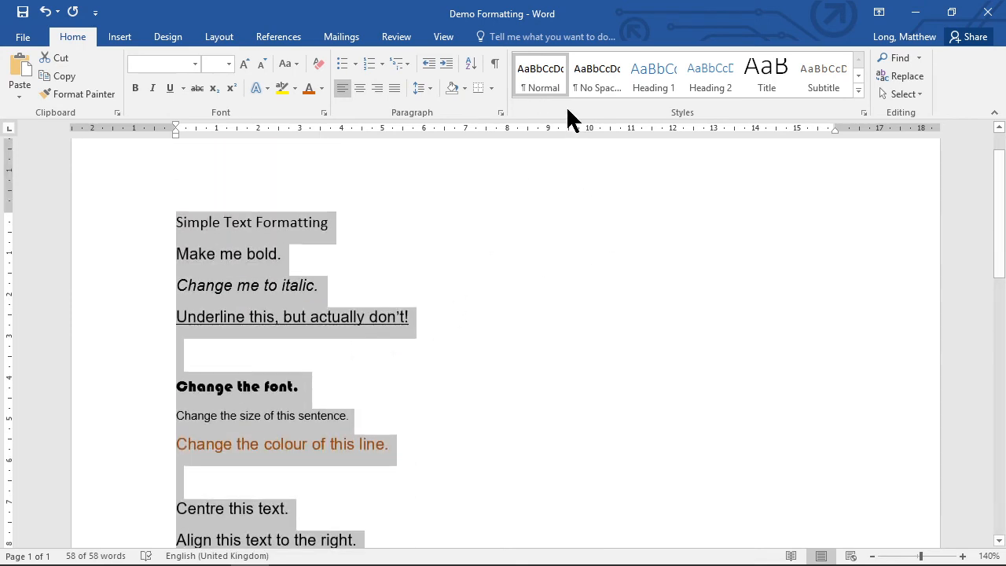
{"action": "right_click", "coordinate": [542, 77]}
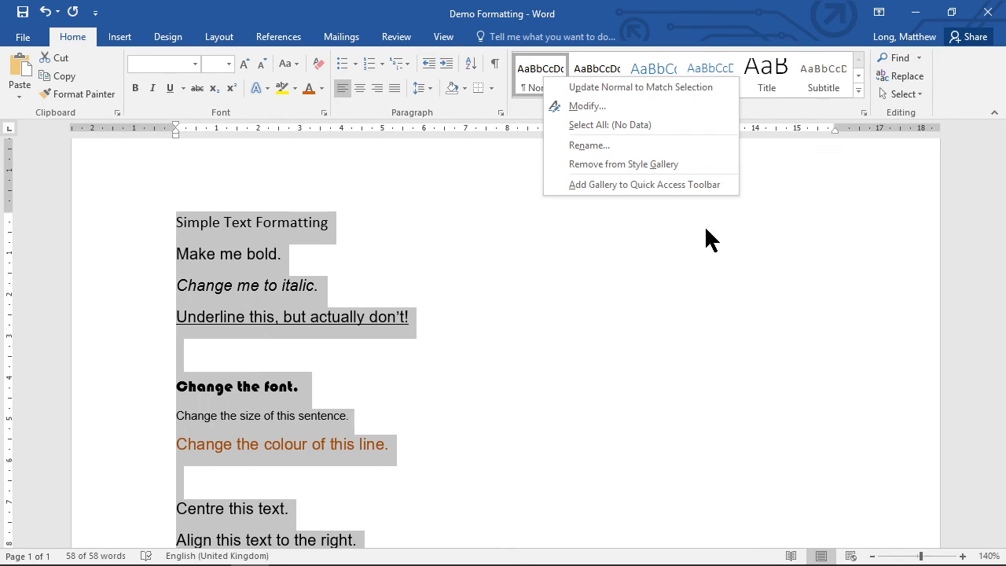
{"action": "left_click", "coordinate": [498, 202]}
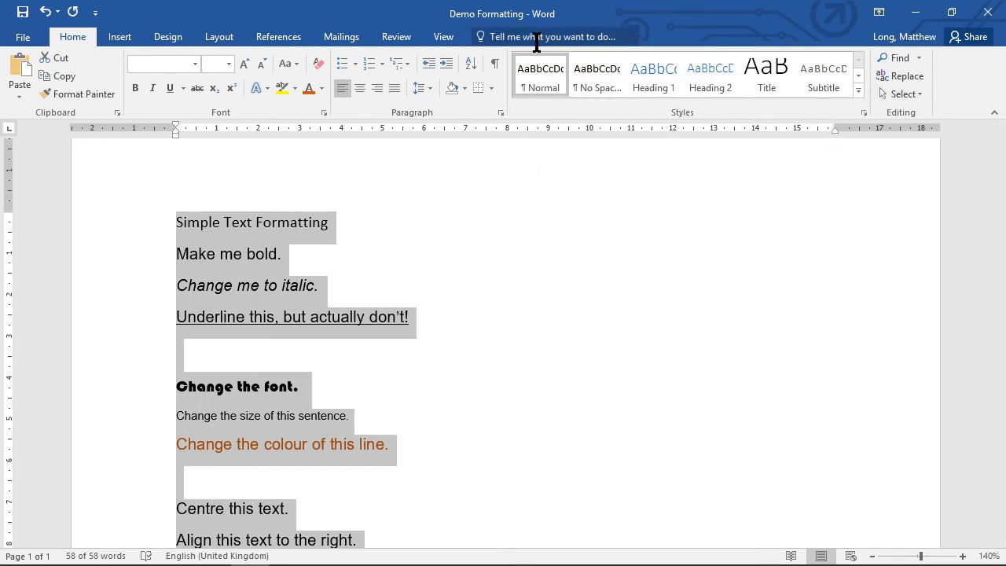
{"action": "left_click", "coordinate": [450, 227]}
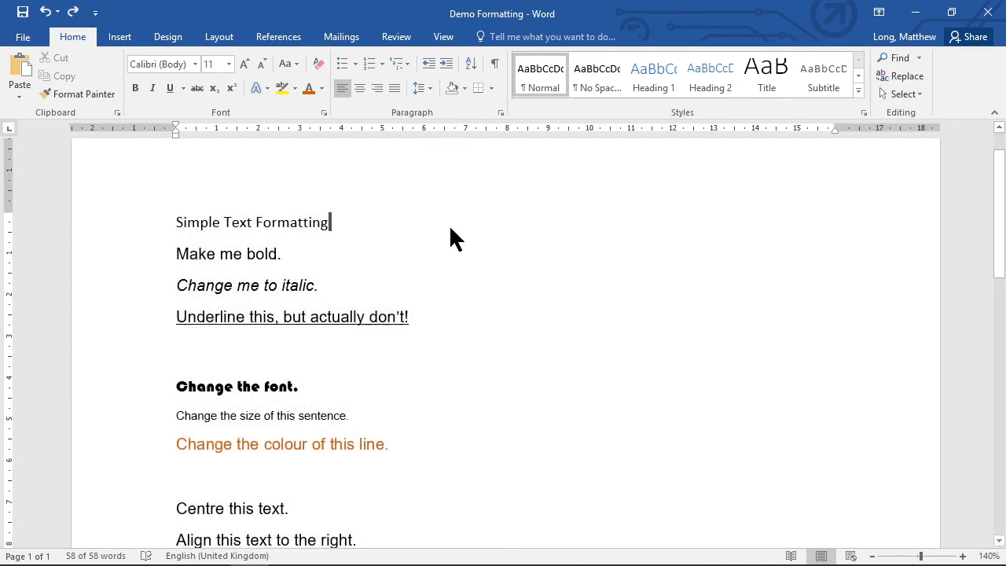
{"action": "key", "text": "ctrl+z"}
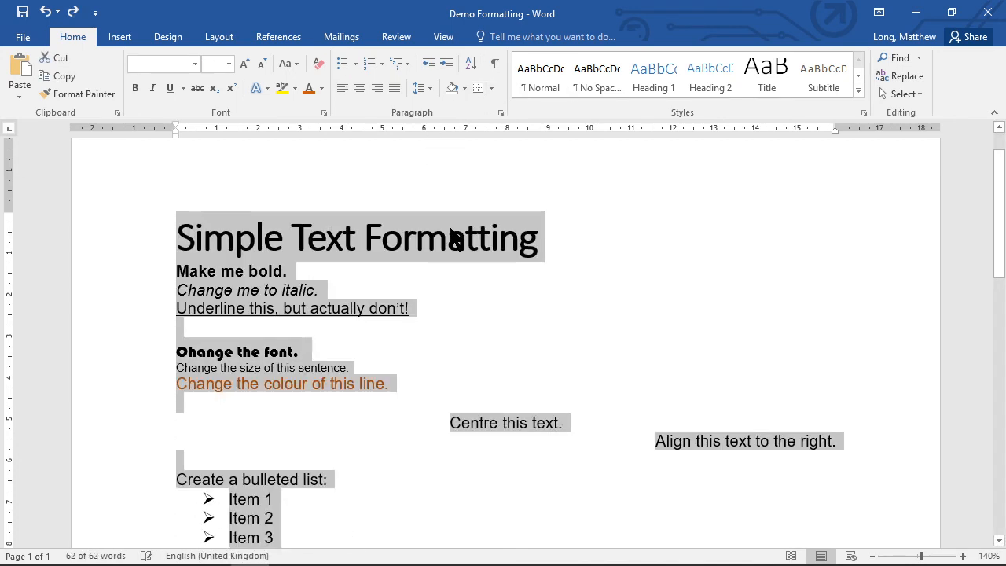
Search for "clear", clear all formatting from the whole document, then undo it.
{"action": "left_click", "coordinate": [506, 37]}
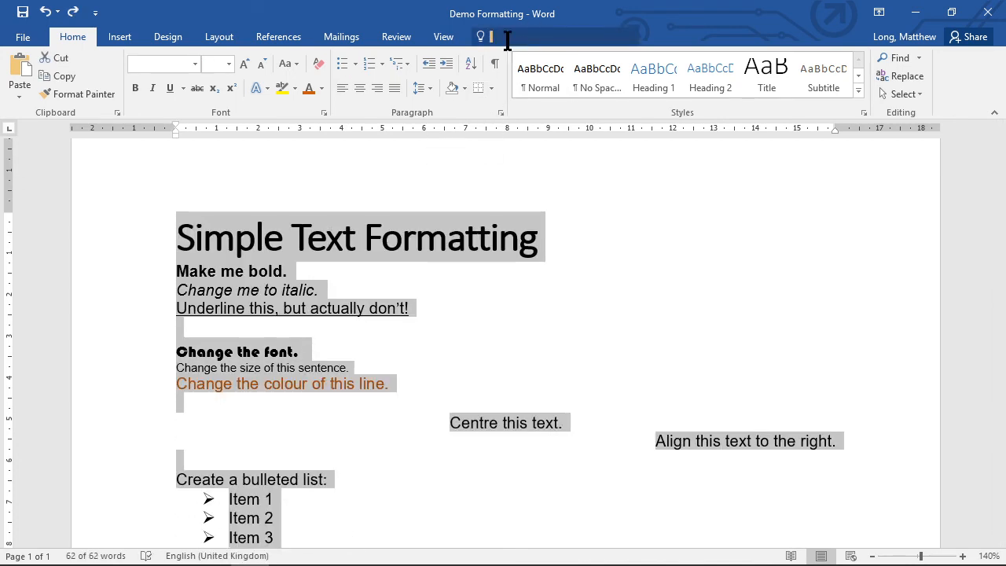
{"action": "type", "text": "clear"}
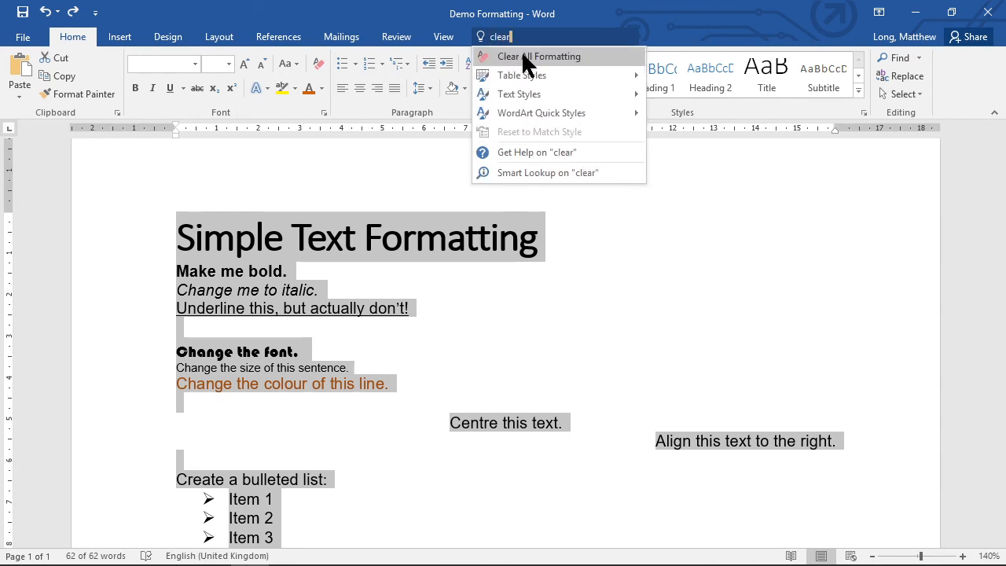
{"action": "key", "text": "Escape"}
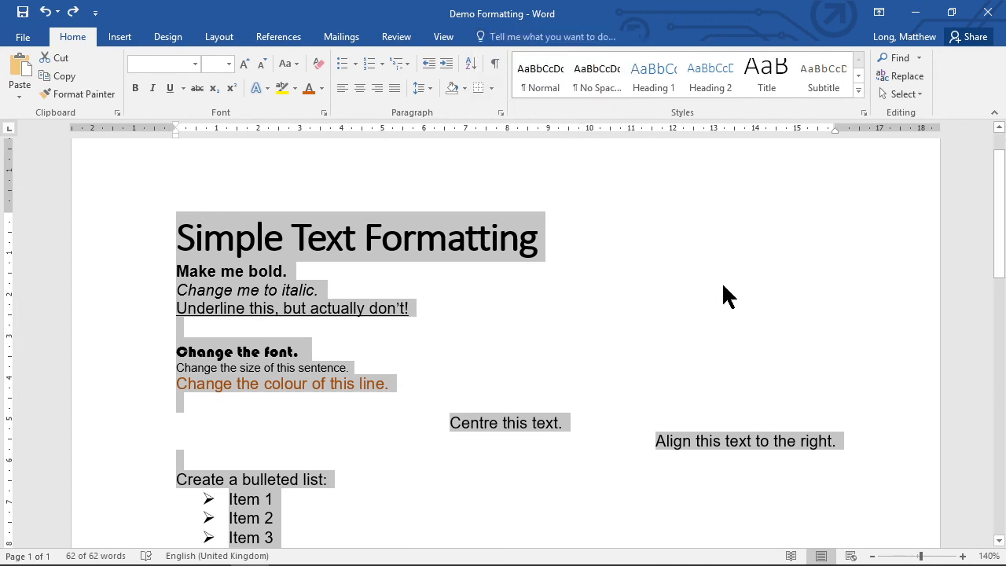
{"action": "left_click", "coordinate": [317, 63]}
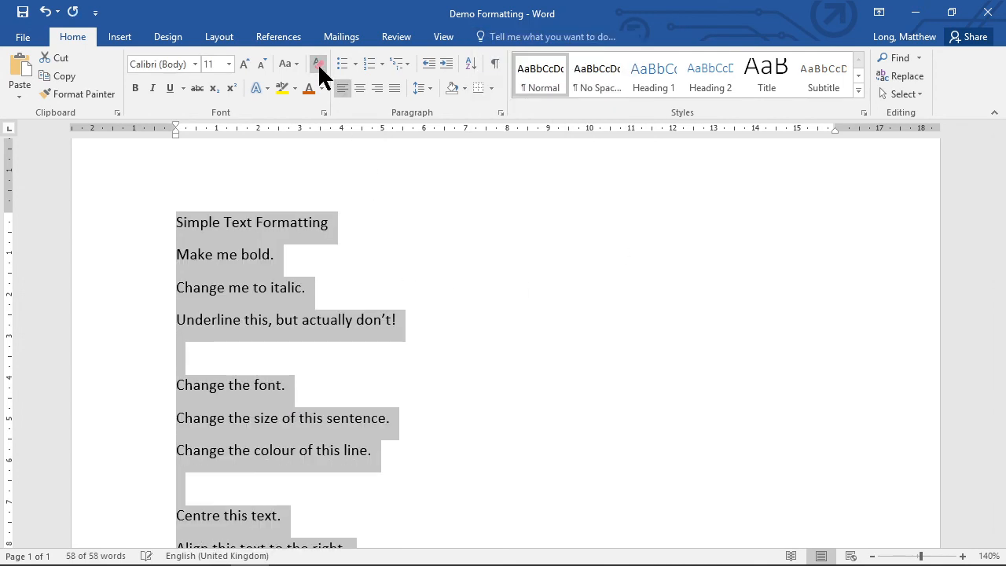
{"action": "key", "text": "ctrl+z"}
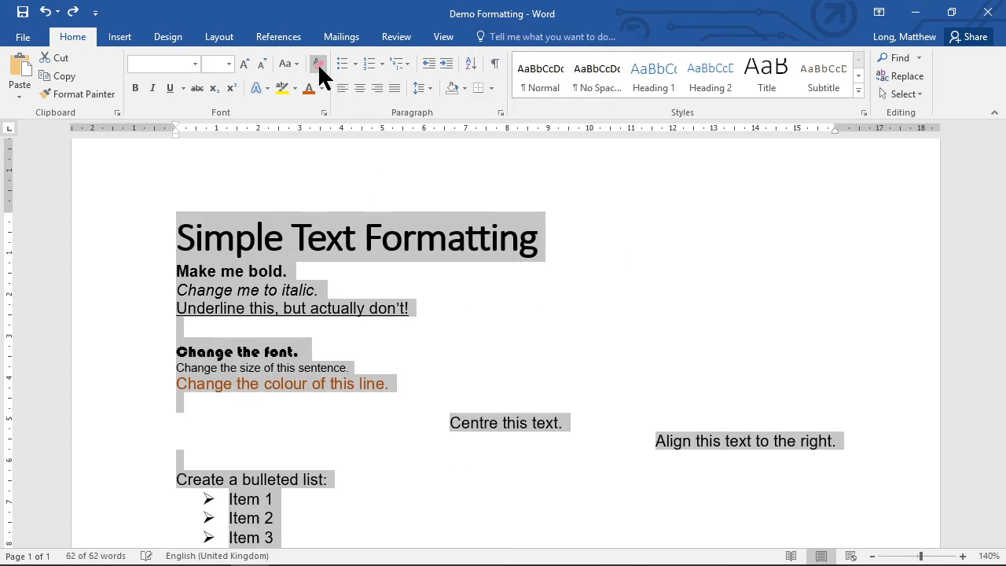
Select the entire document and clear all of its formatting.
{"action": "left_click", "coordinate": [539, 328]}
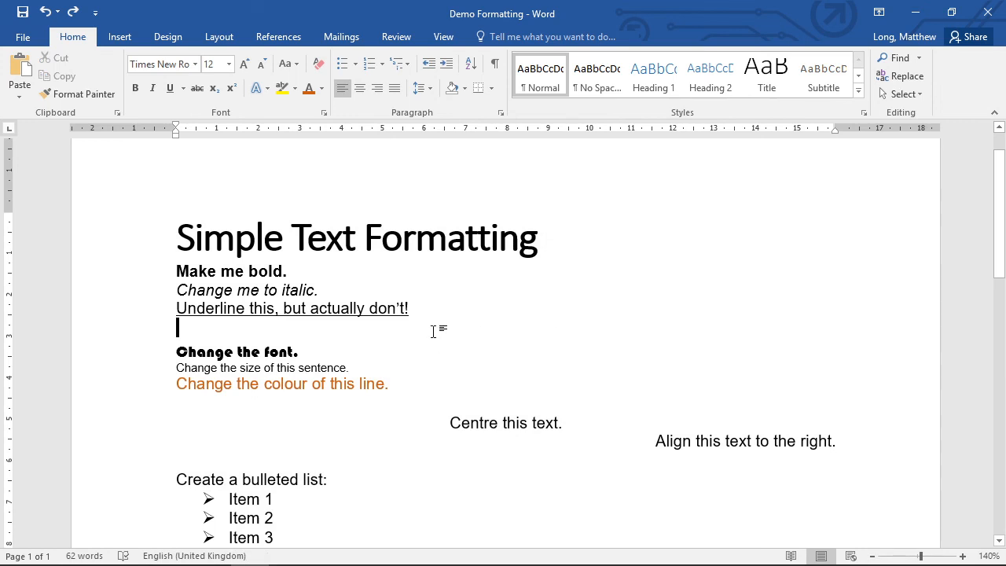
{"action": "scroll", "coordinate": [432, 330], "scroll_direction": "down", "scroll_amount": 2}
{"action": "scroll", "coordinate": [432, 330], "scroll_direction": "up", "scroll_amount": 2}
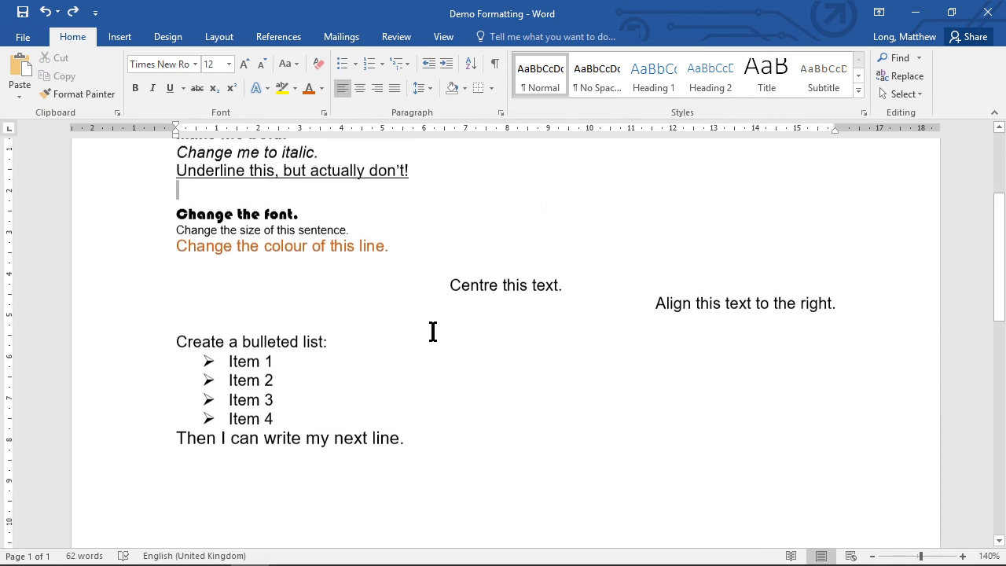
{"action": "scroll", "coordinate": [432, 331], "scroll_direction": "down", "scroll_amount": 1}
{"action": "scroll", "coordinate": [432, 331], "scroll_direction": "down", "scroll_amount": 1}
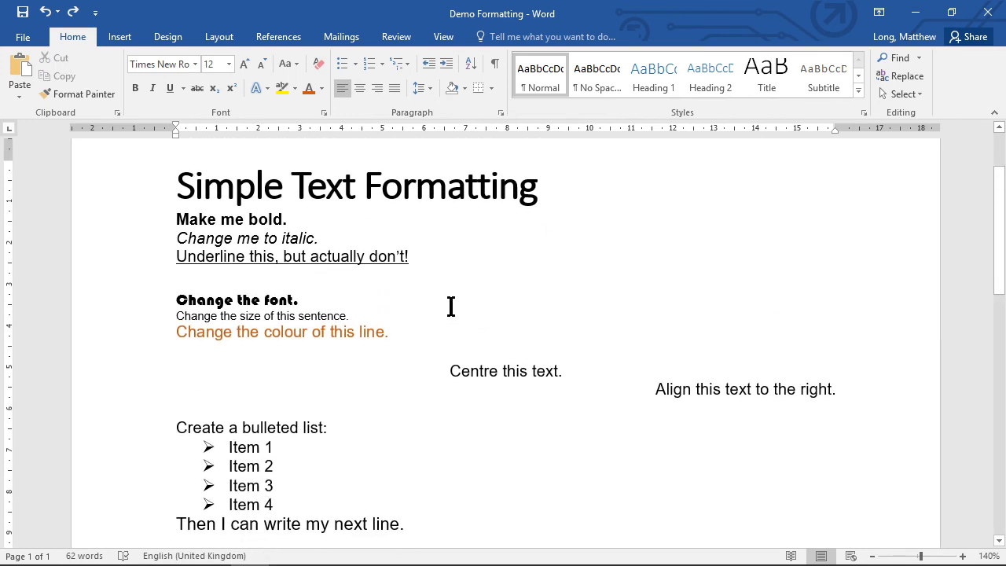
{"action": "left_click", "coordinate": [463, 503]}
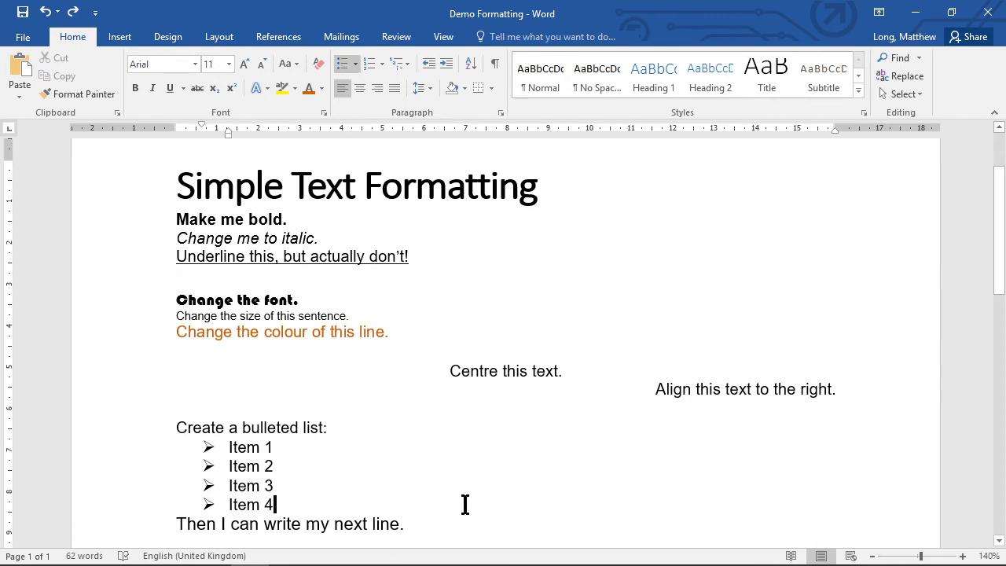
{"action": "left_click", "coordinate": [407, 523]}
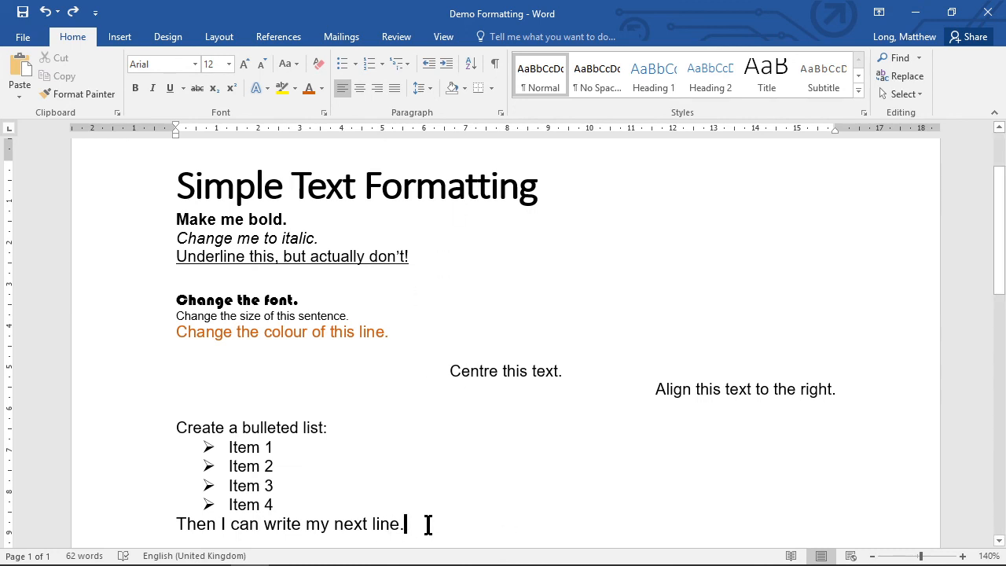
{"action": "left_click_drag", "start_coordinate": [427, 527], "coordinate": [180, 170]}
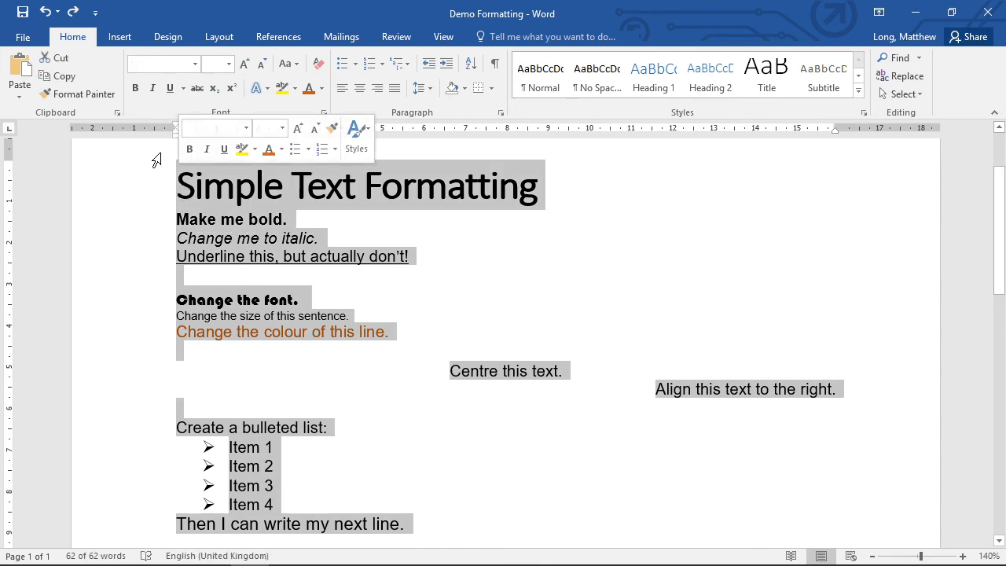
{"action": "left_click", "coordinate": [318, 63]}
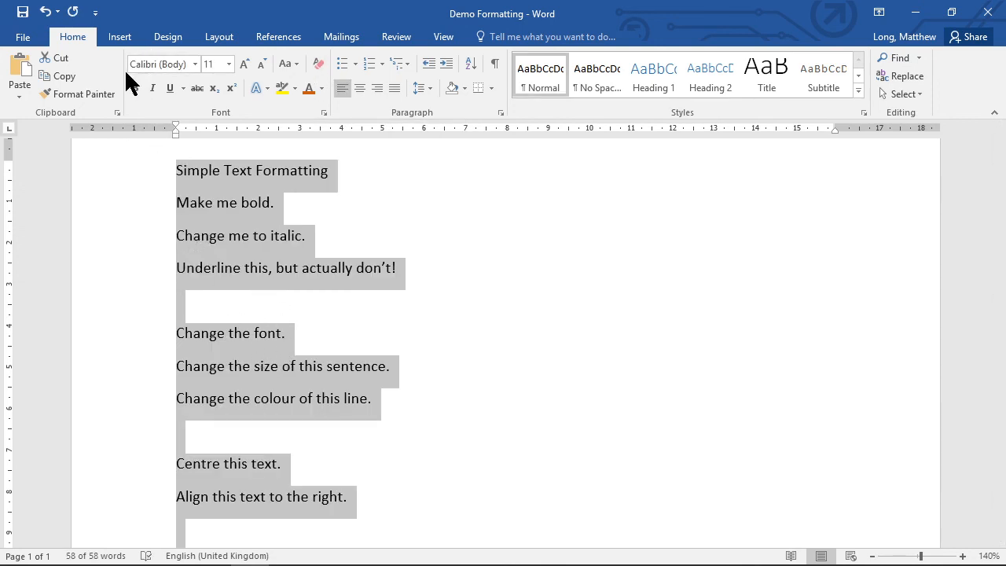
{"action": "scroll", "coordinate": [401, 415], "scroll_direction": "down", "scroll_amount": 6}
{"action": "scroll", "coordinate": [401, 418], "scroll_direction": "up", "scroll_amount": 7}
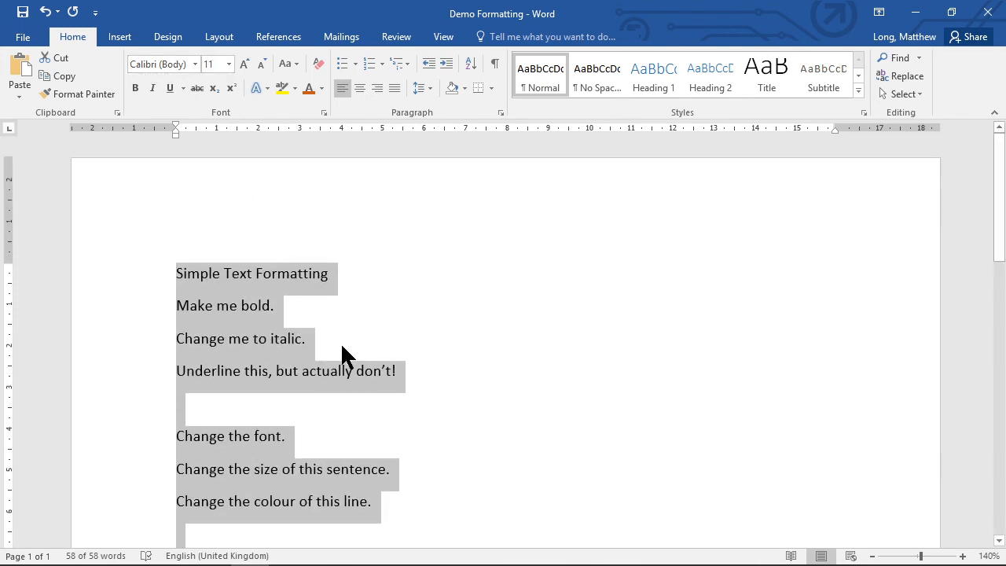
{"action": "scroll", "coordinate": [421, 422], "scroll_direction": "down", "scroll_amount": 2}
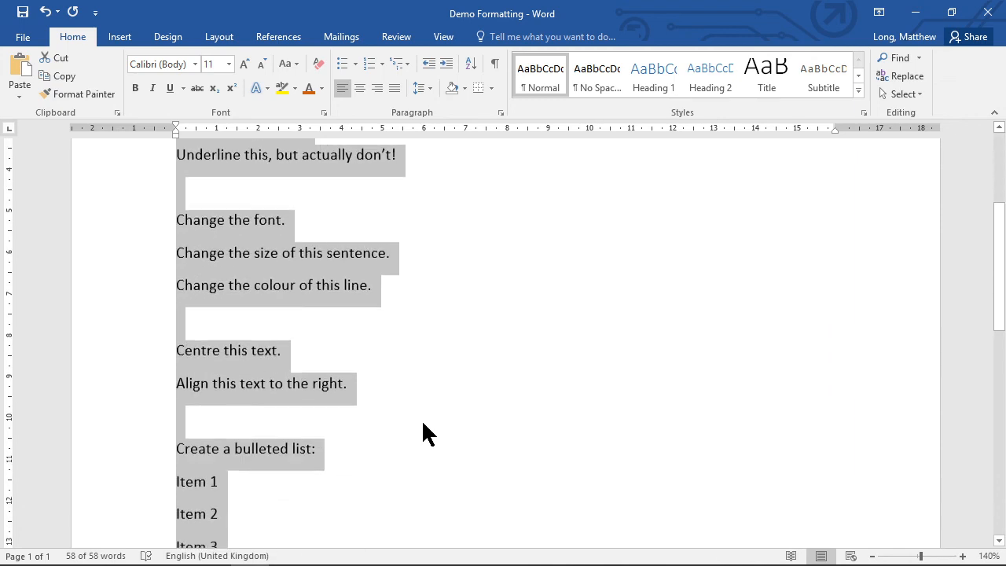
{"action": "scroll", "coordinate": [422, 424], "scroll_direction": "up", "scroll_amount": 3}
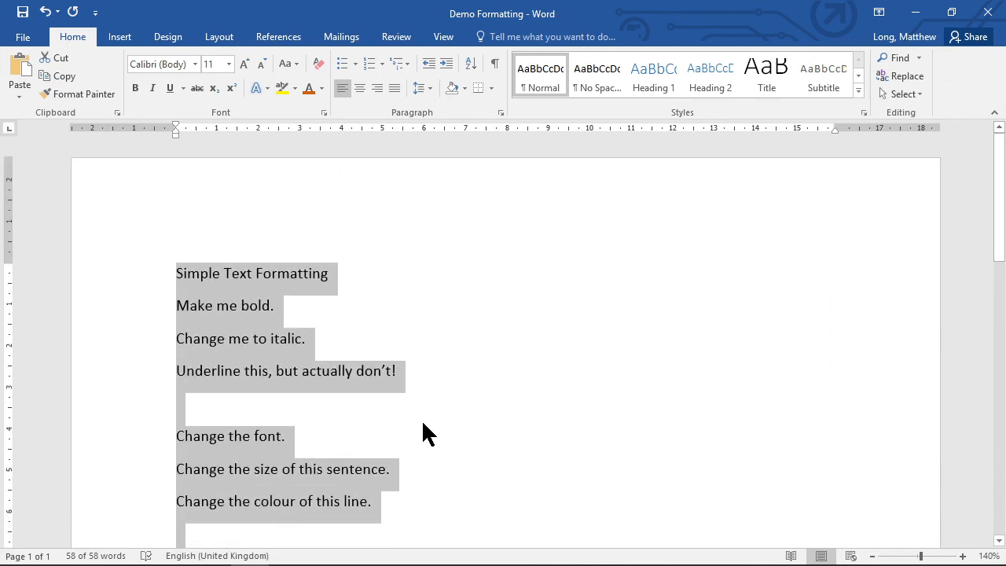